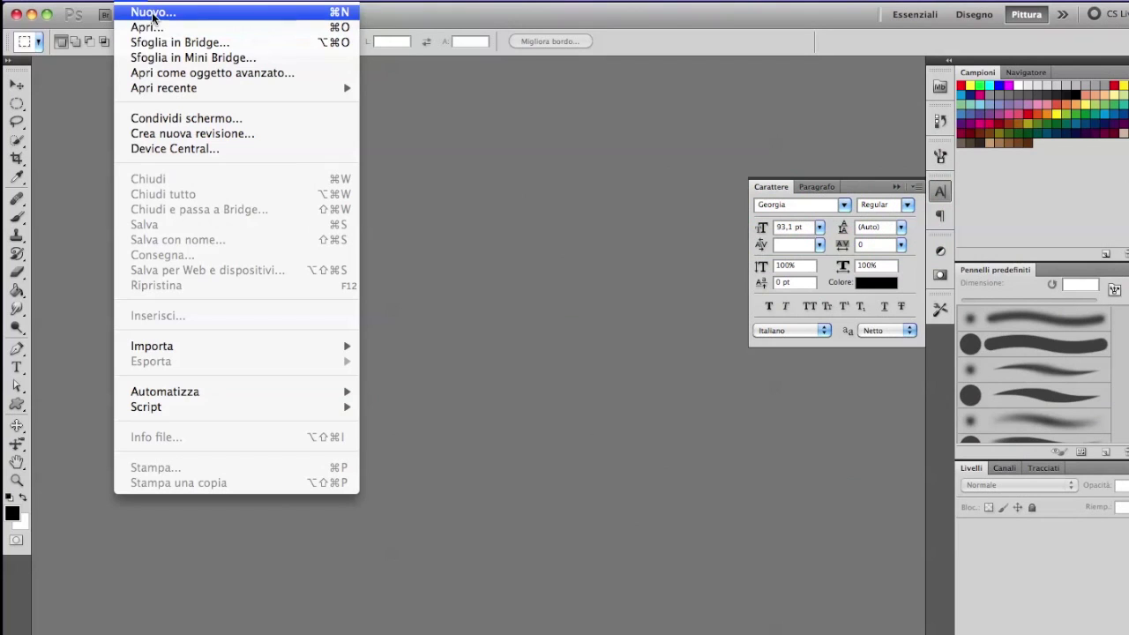
Step: Create a custom 20 × 10 cm document at 72 pixels per inch with a transparent background
click(152, 12)
click(511, 220)
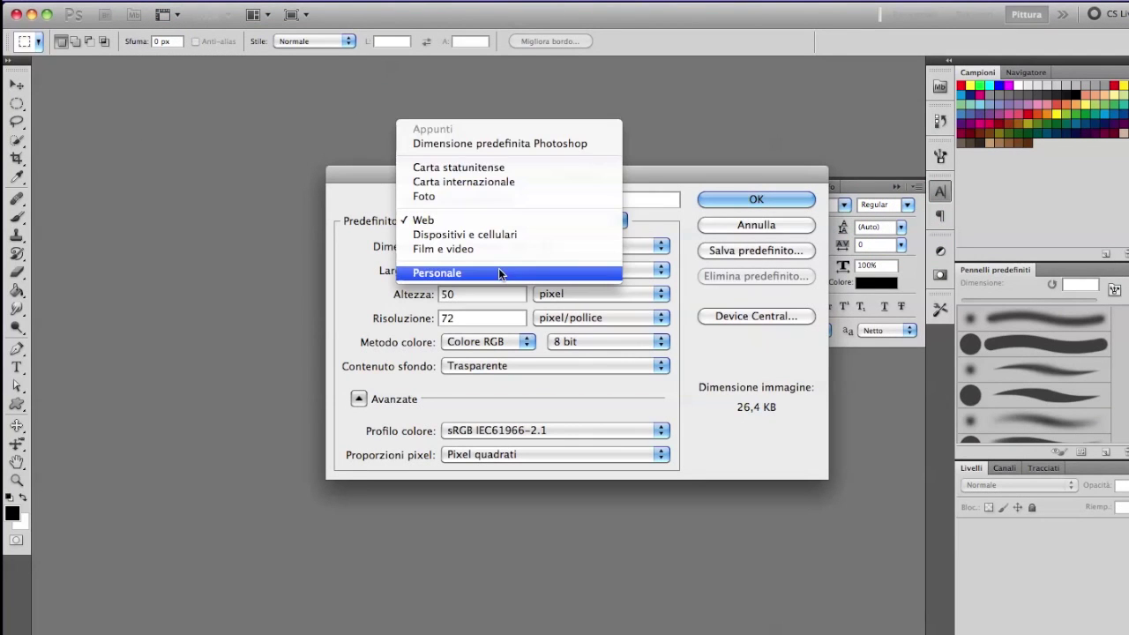
click(500, 269)
click(551, 270)
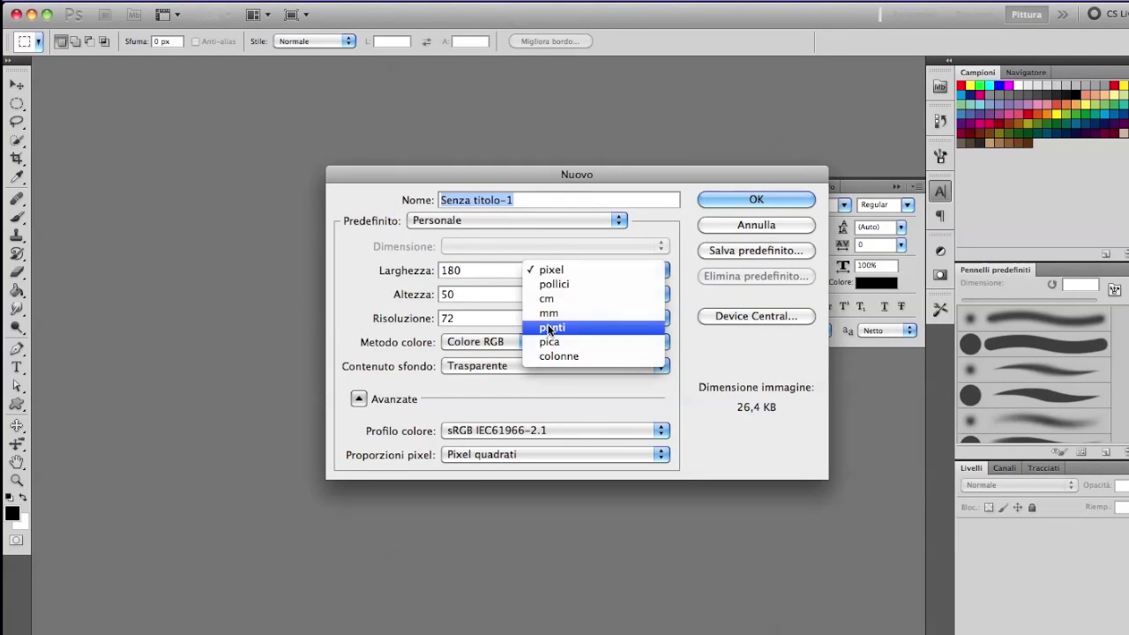
click(547, 301)
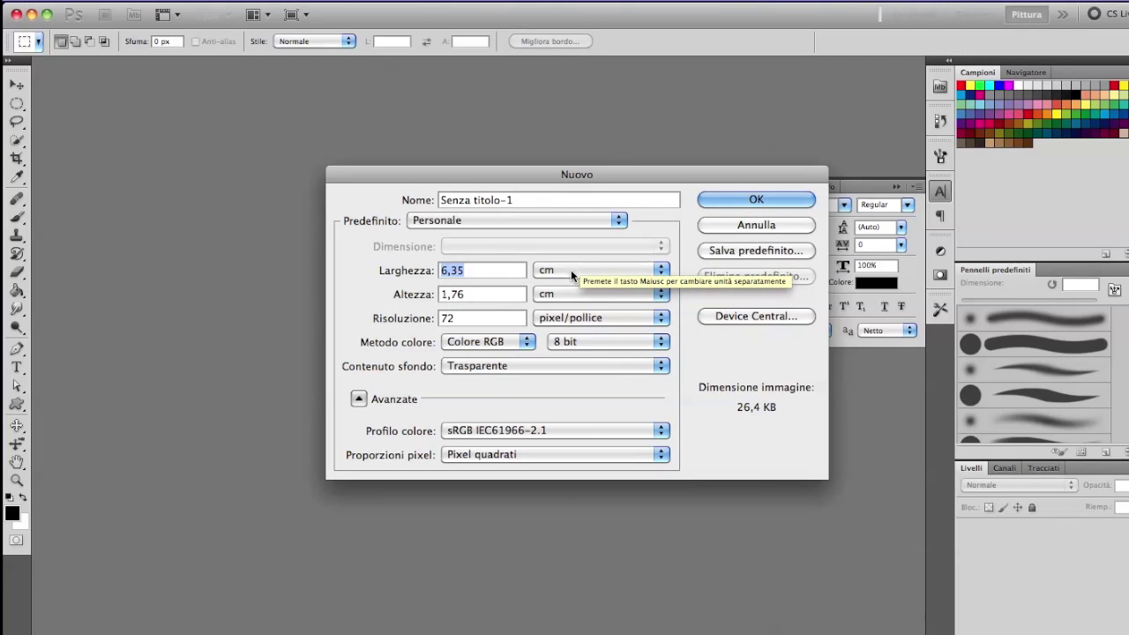
text(20)
key(Tab)
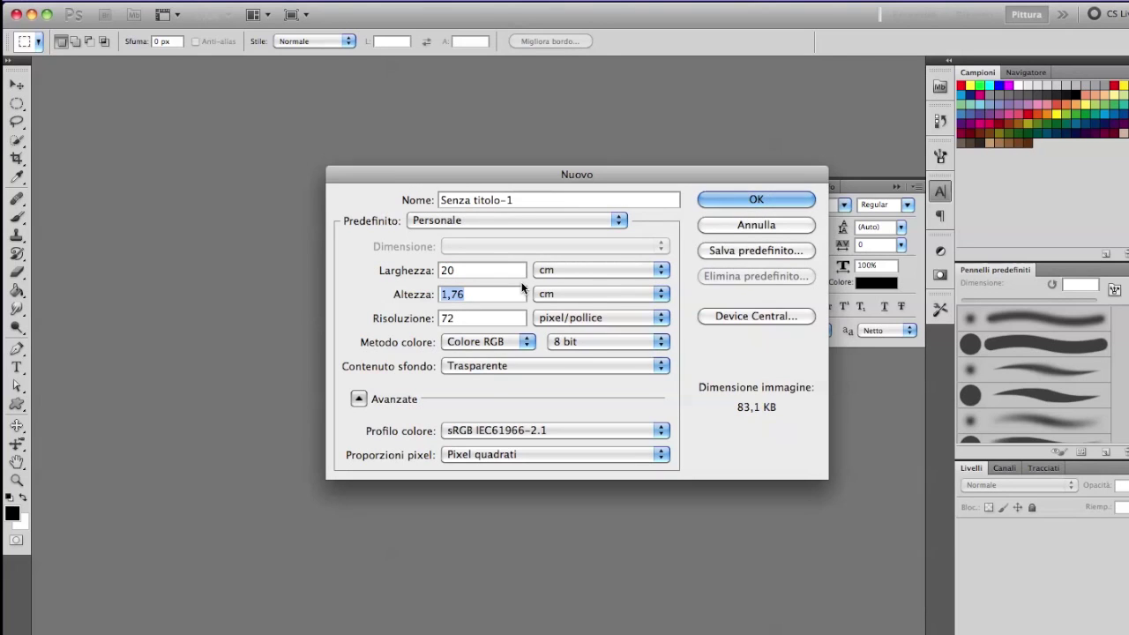
text(1)
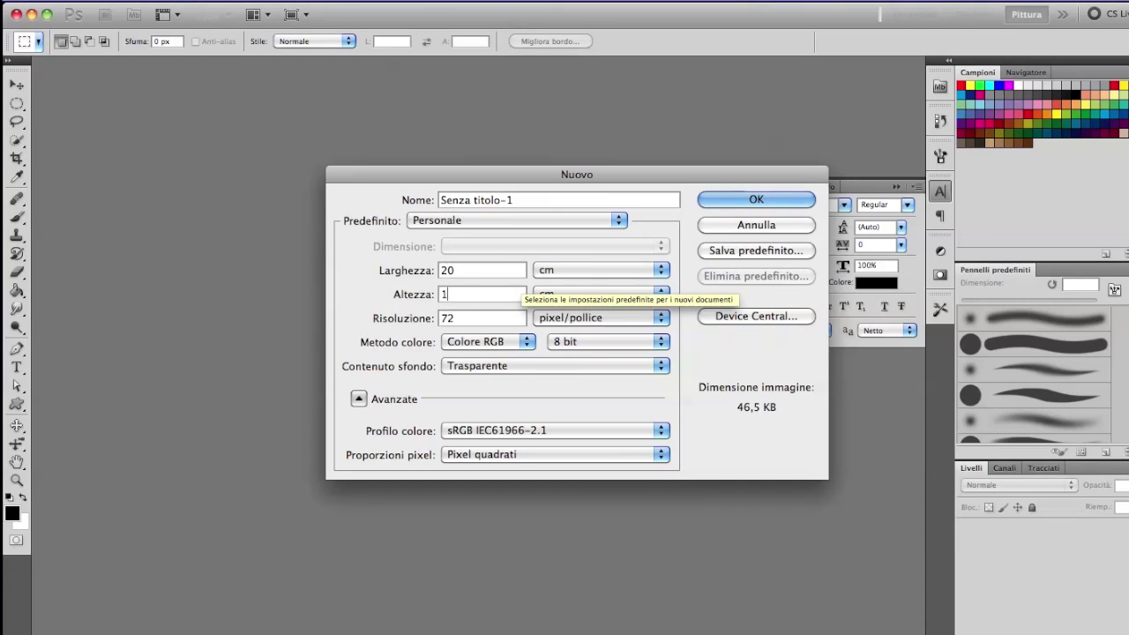
text(0)
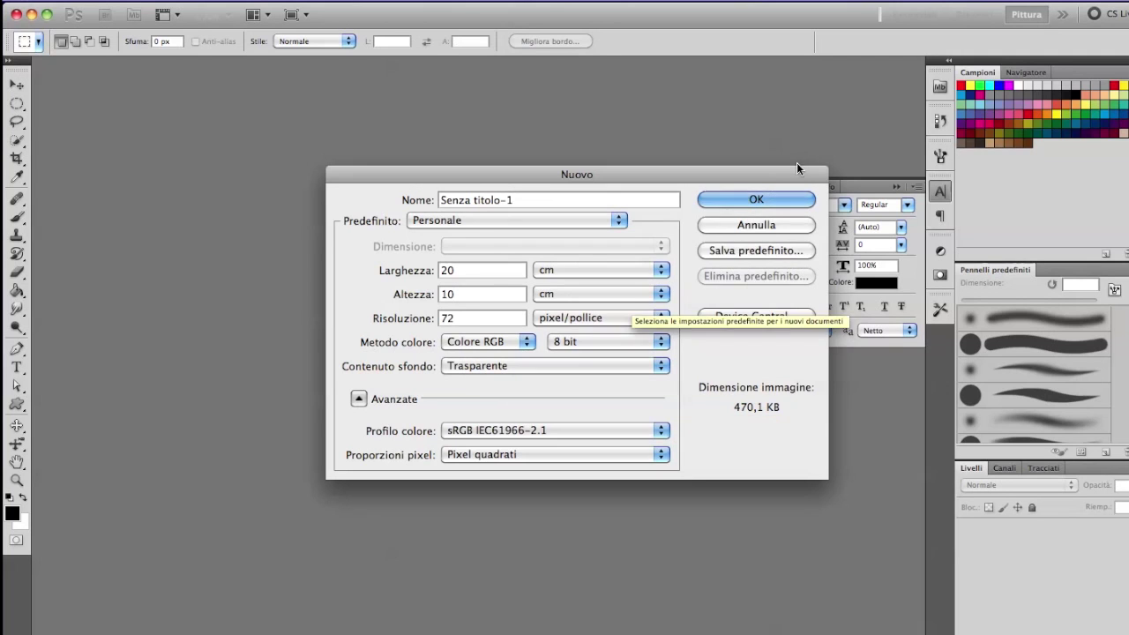
click(776, 200)
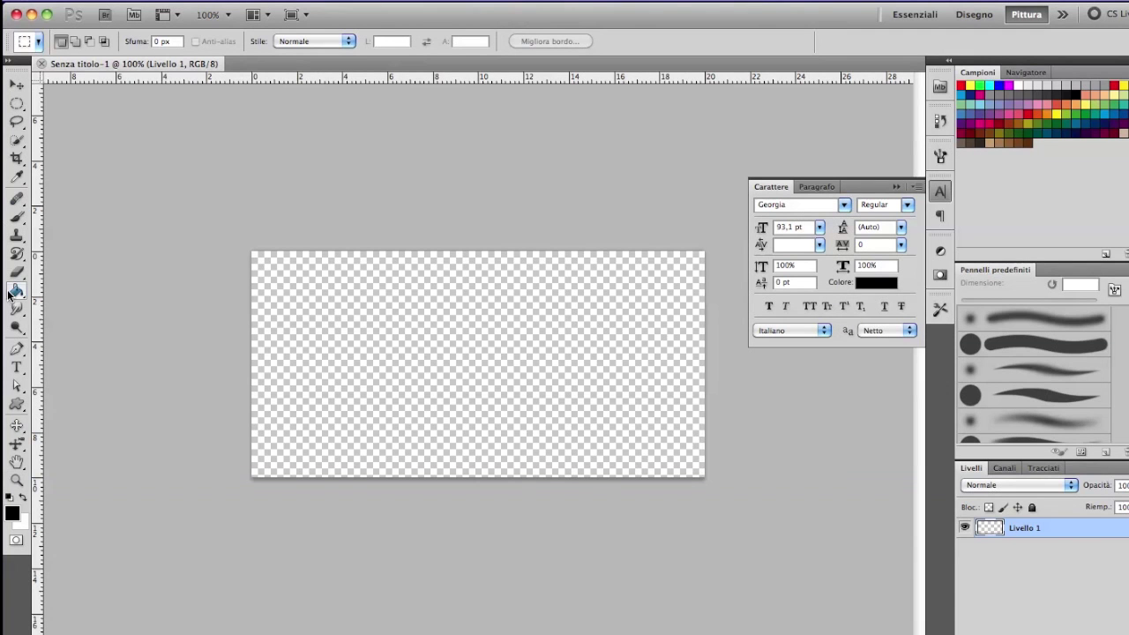
Step: Fill the transparent canvas with near-black #060101 using the Paint Bucket
click(11, 294)
click(11, 512)
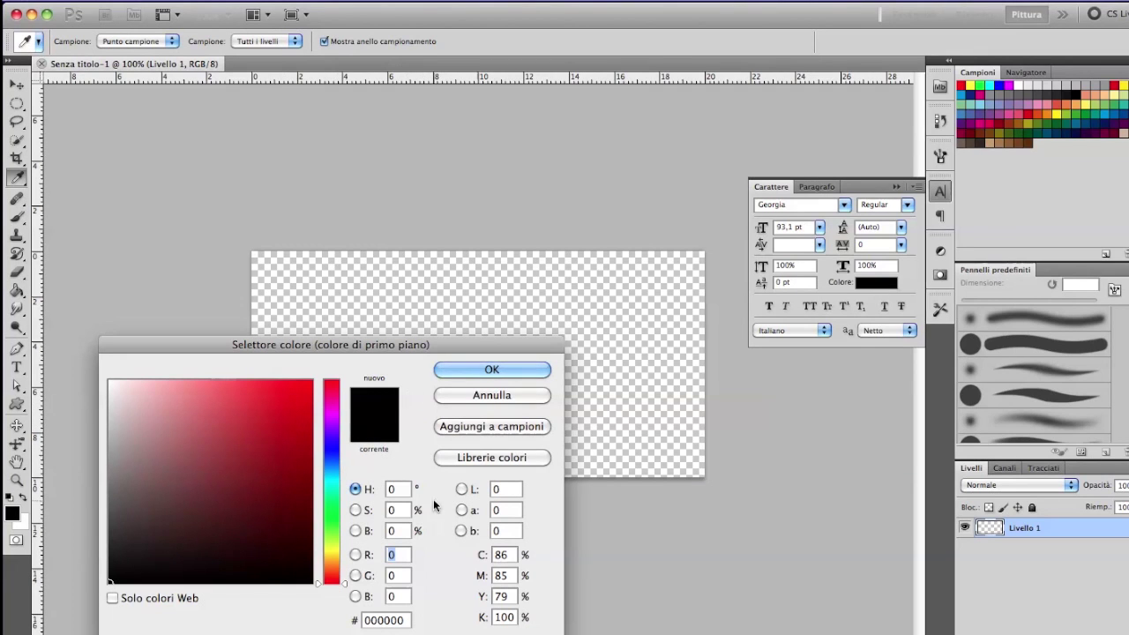
click(295, 578)
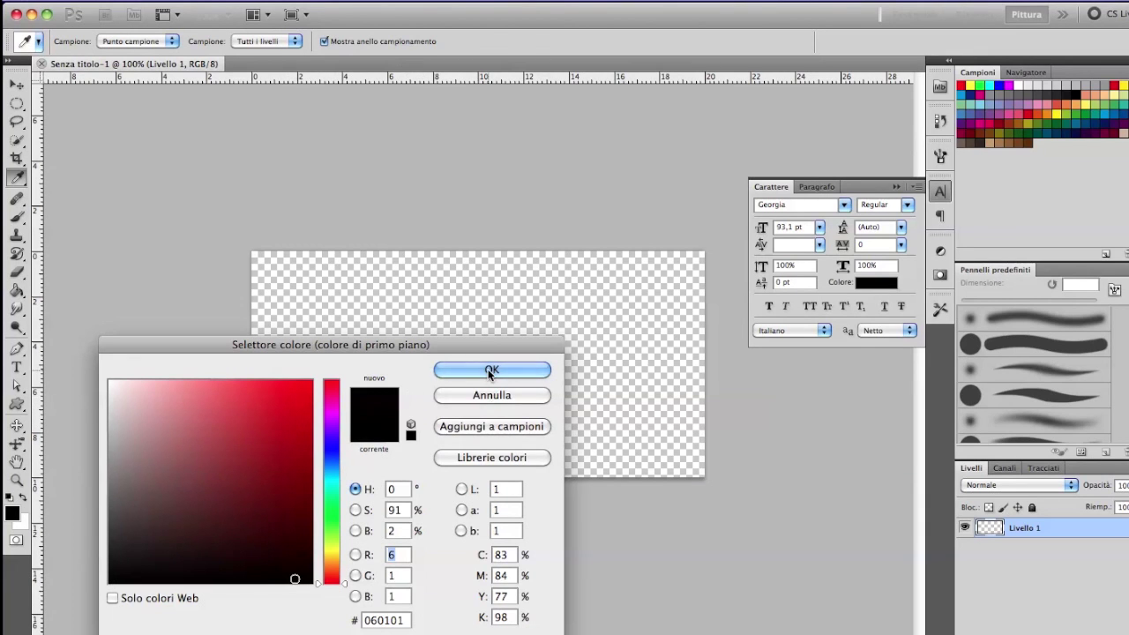
click(490, 371)
click(479, 320)
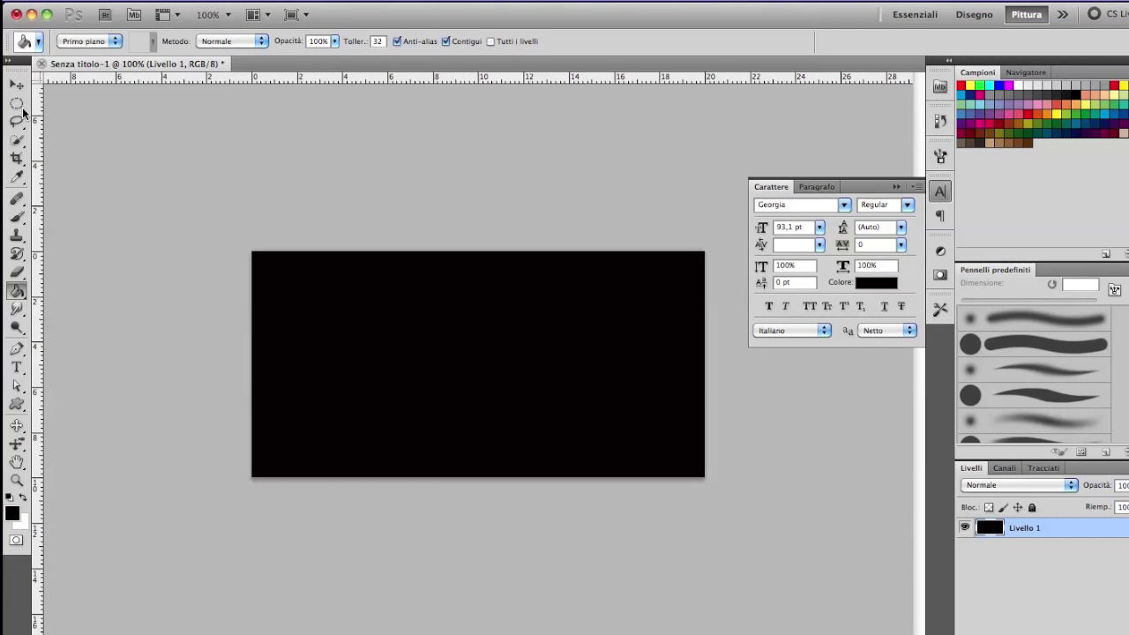
Step: Set the background colour to dark grey #232328
click(17, 291)
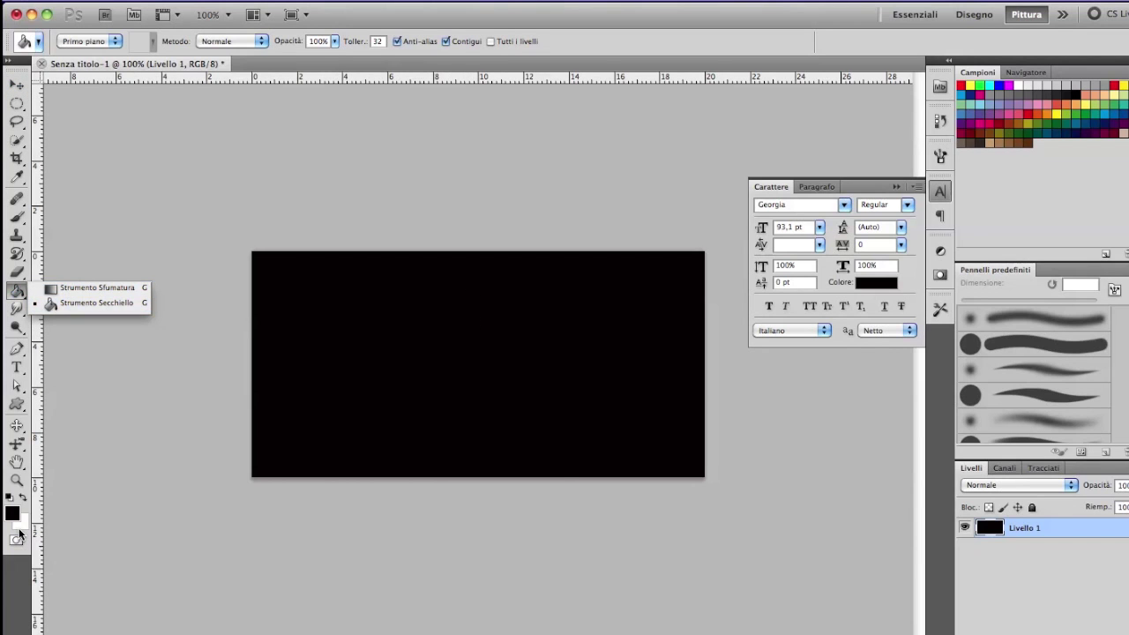
click(18, 524)
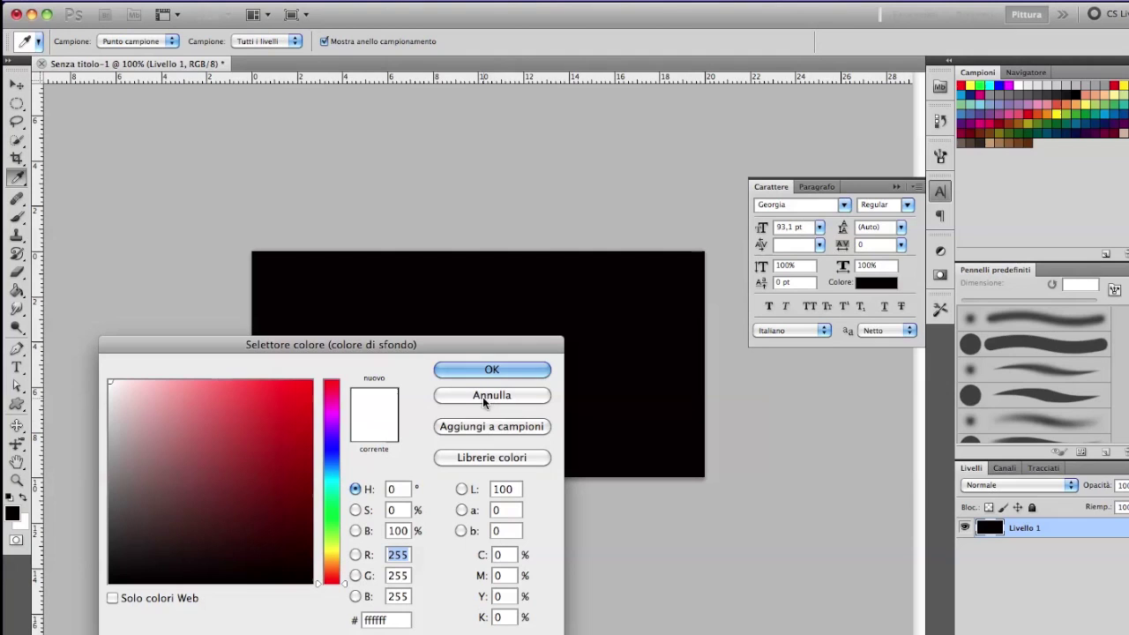
click(330, 447)
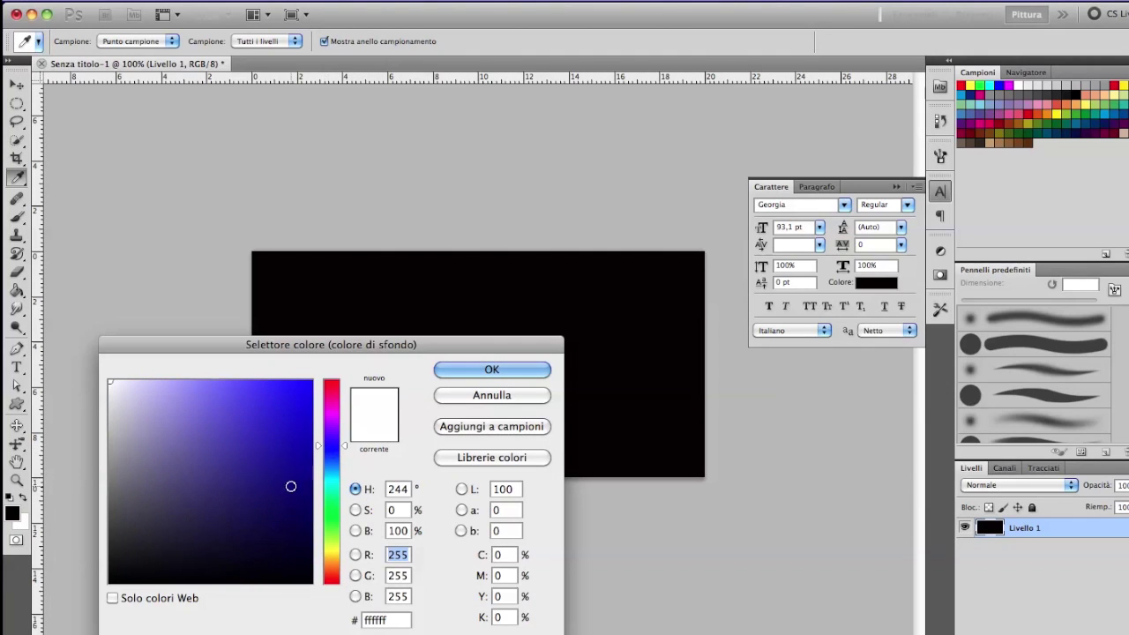
drag(290, 486, 244, 539)
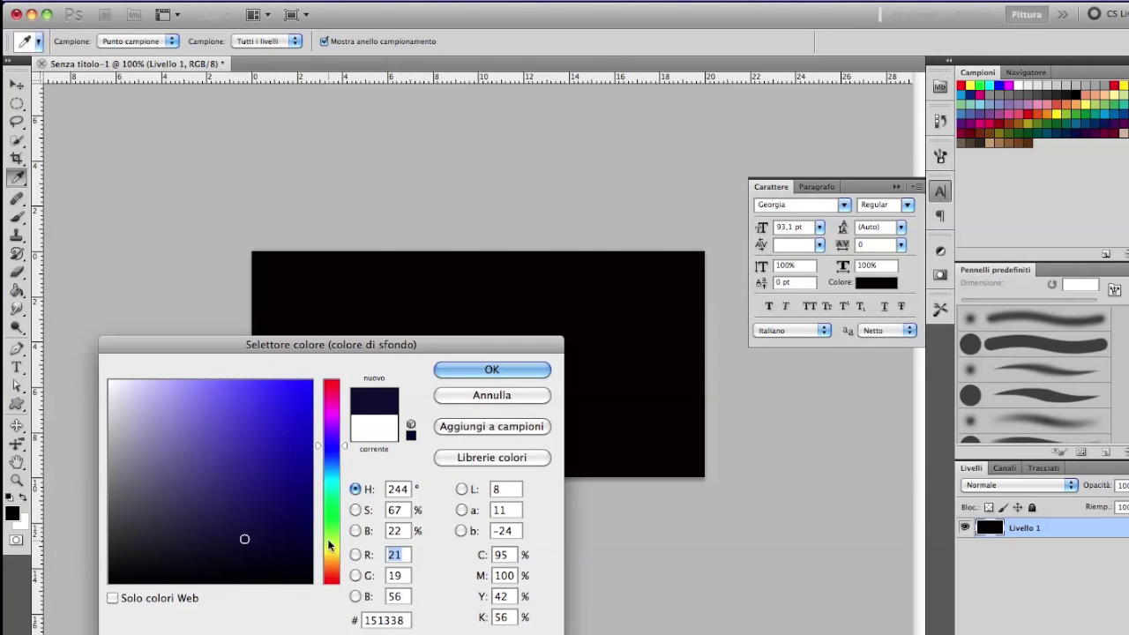
drag(282, 573, 132, 551)
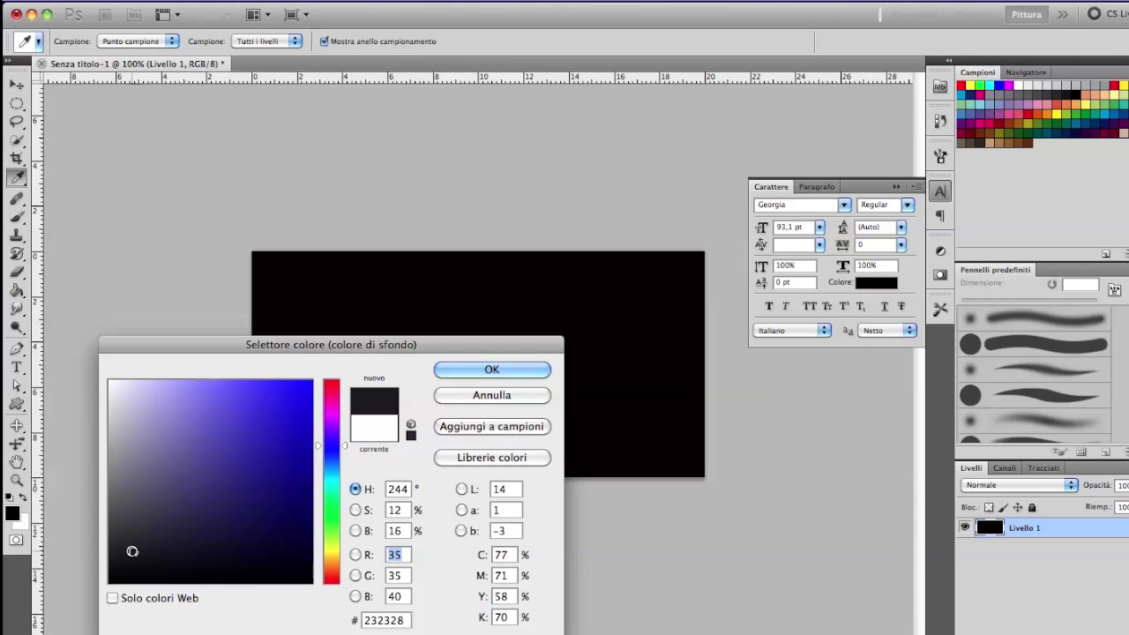
click(491, 370)
click(14, 292)
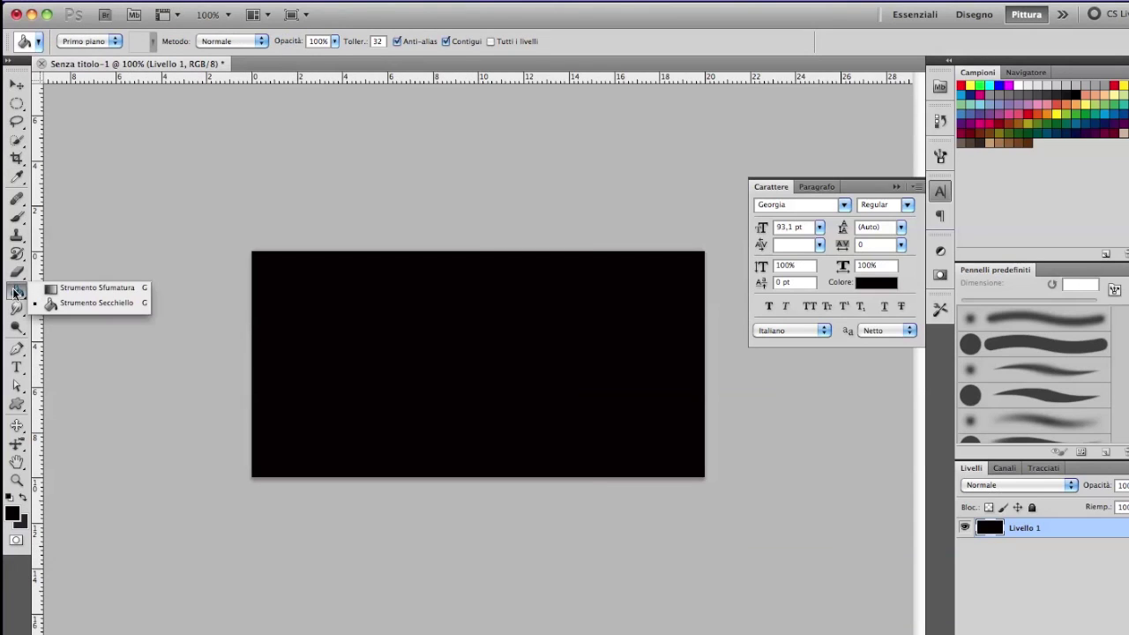
Step: Set up a Diamond gradient in Differenza mode with foreground and background colours swapped
click(92, 287)
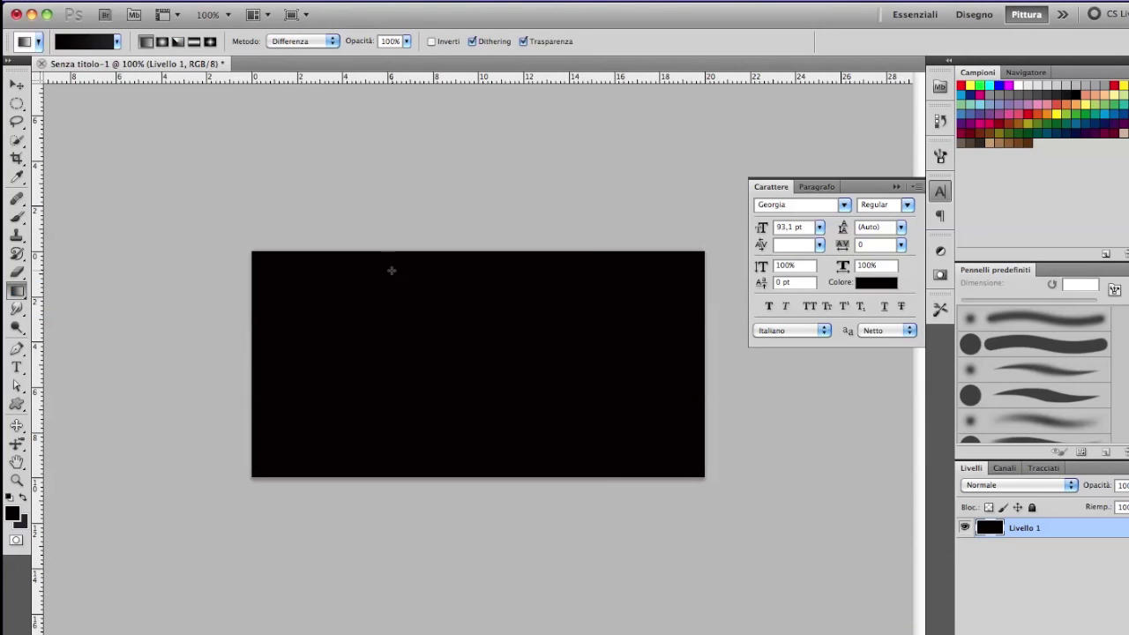
click(211, 46)
click(22, 498)
Step: Drag six short diamond gradients around the canvas to create faint cloudy glows
drag(437, 356, 520, 357)
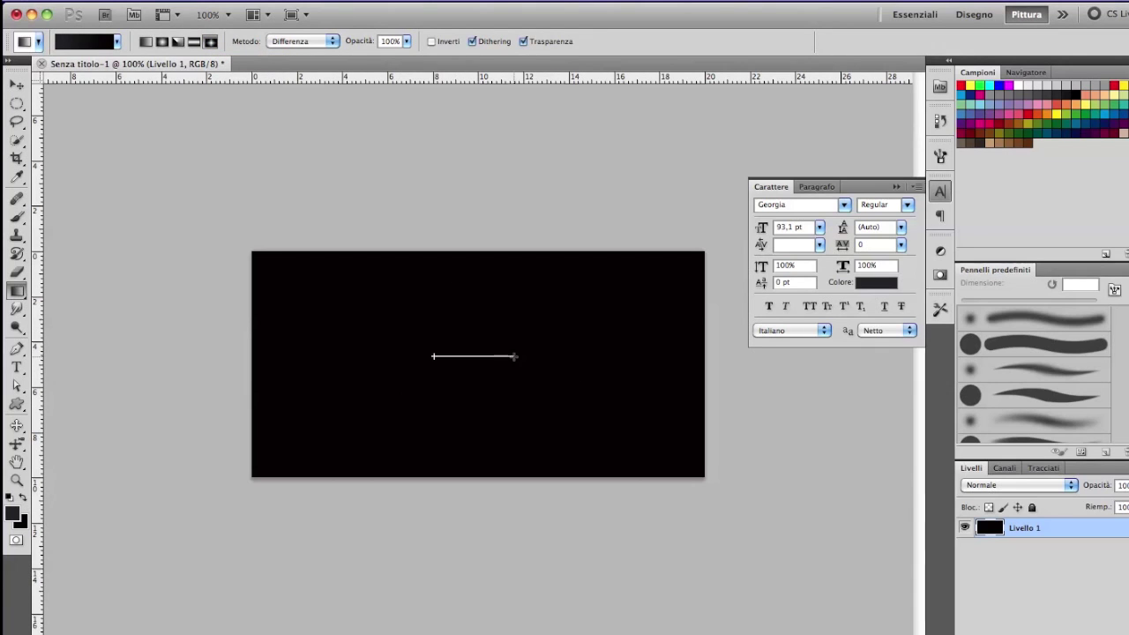
drag(575, 315, 632, 345)
drag(316, 305, 285, 319)
drag(638, 407, 657, 427)
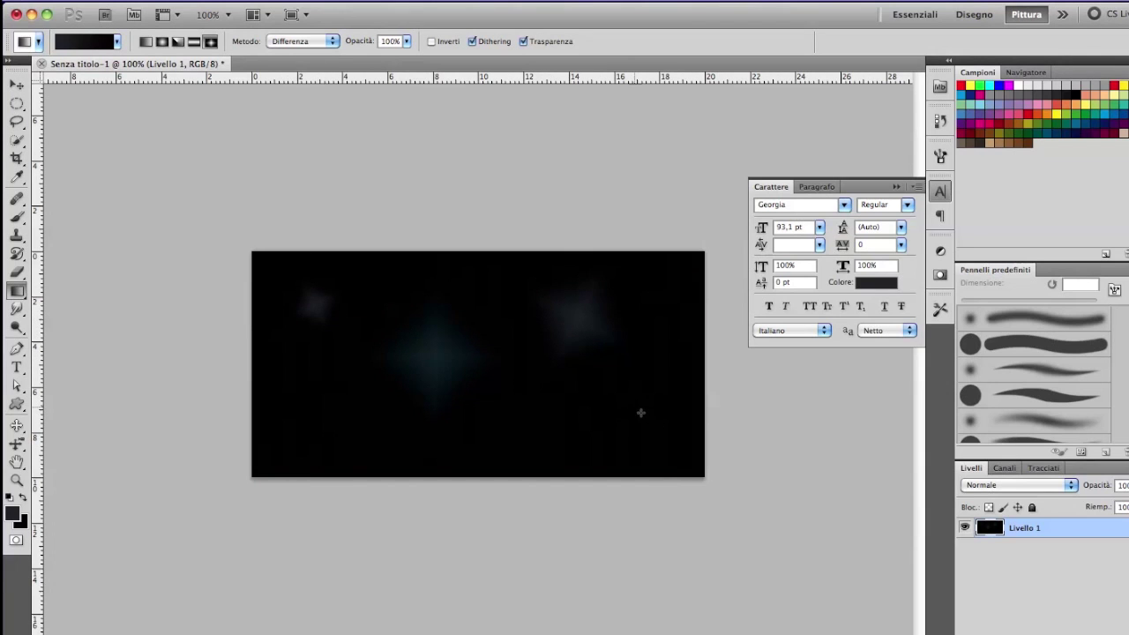
drag(364, 418, 317, 430)
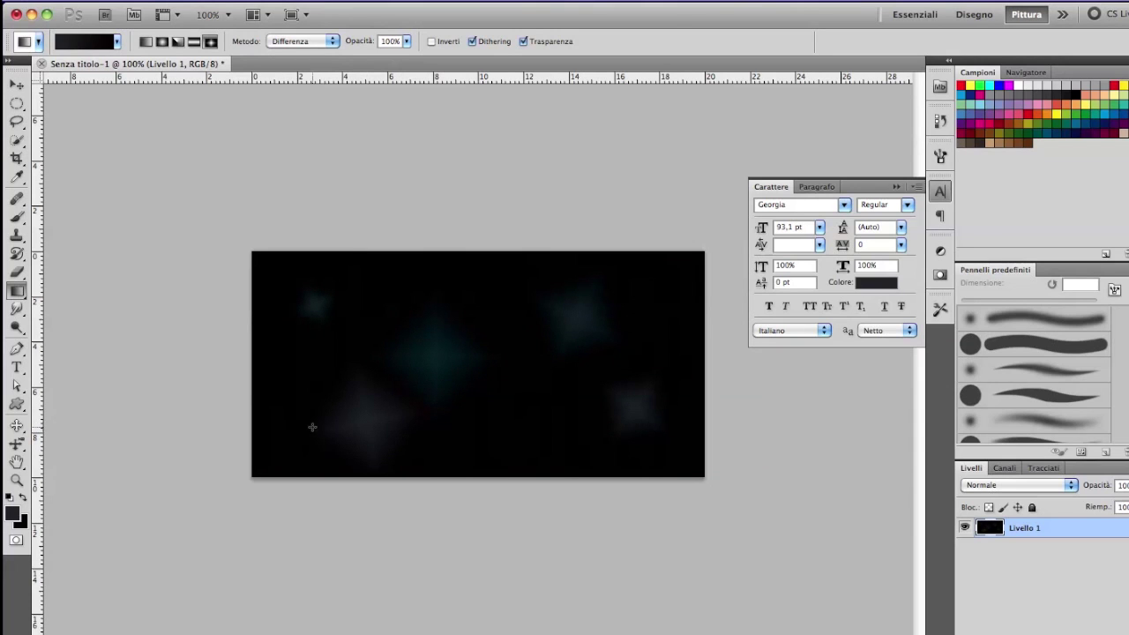
drag(551, 405, 556, 449)
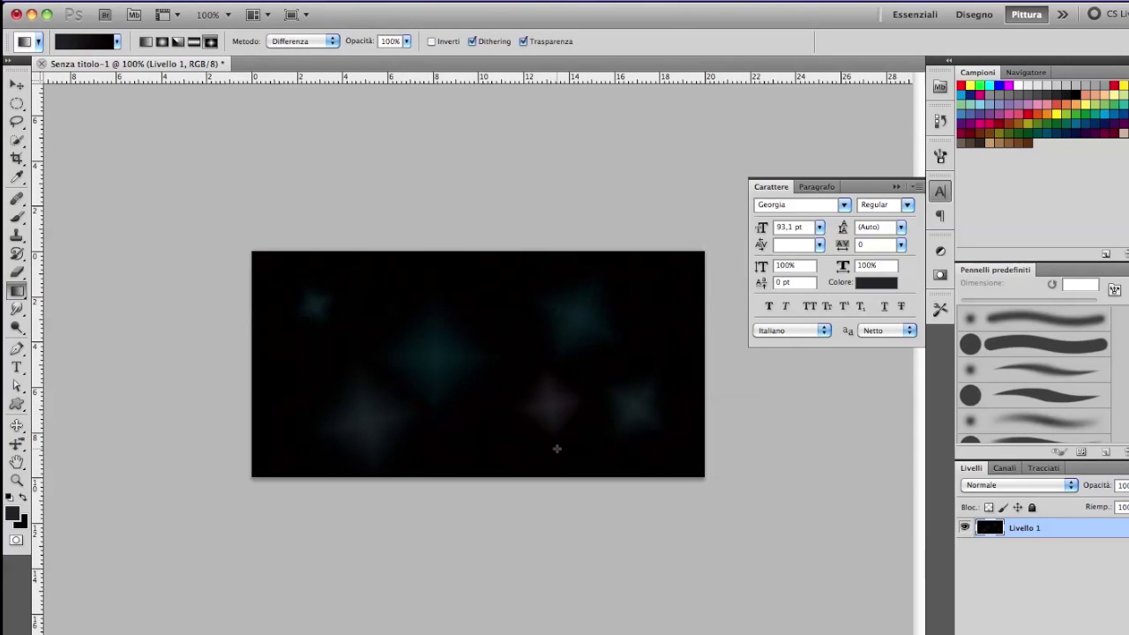
Step: Deselect the background layer and set the Type tool font to Neon
key(v)
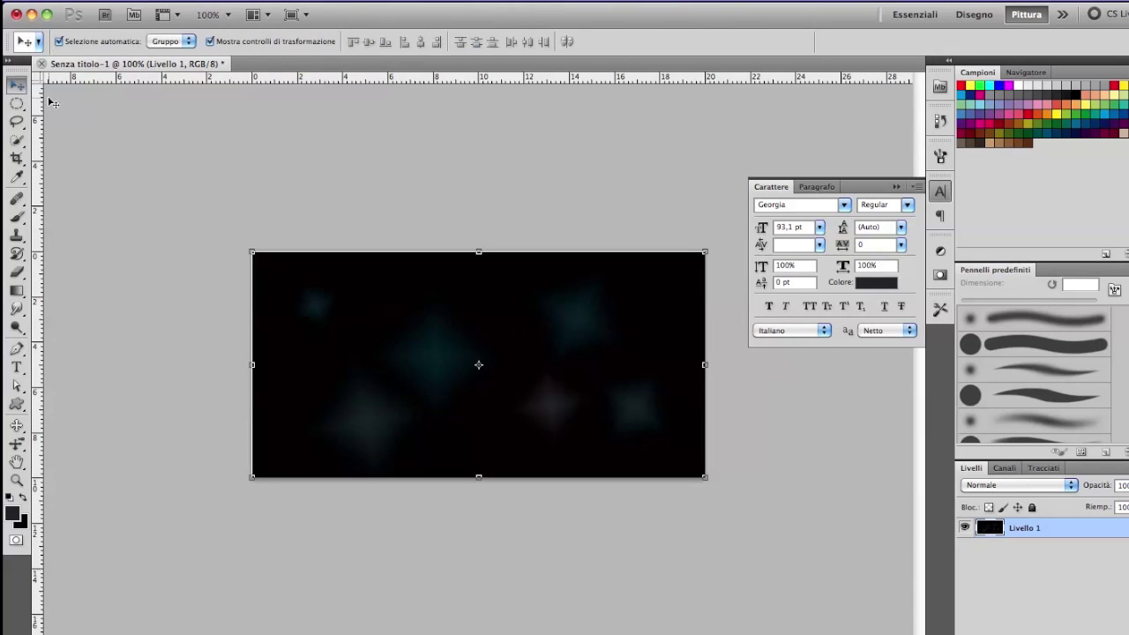
click(609, 183)
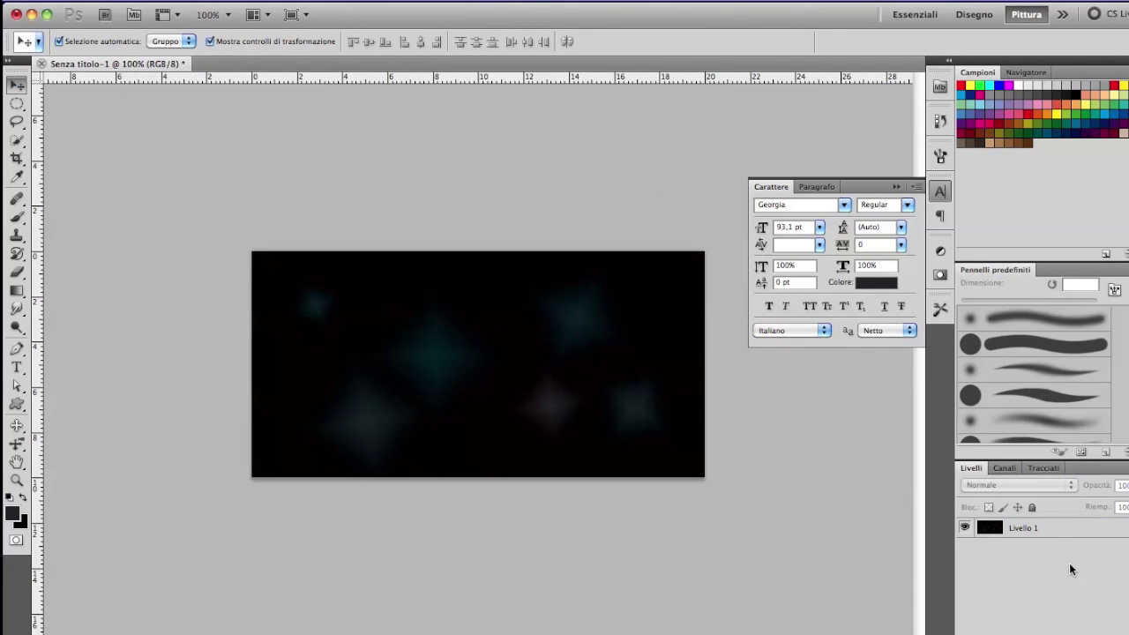
click(18, 369)
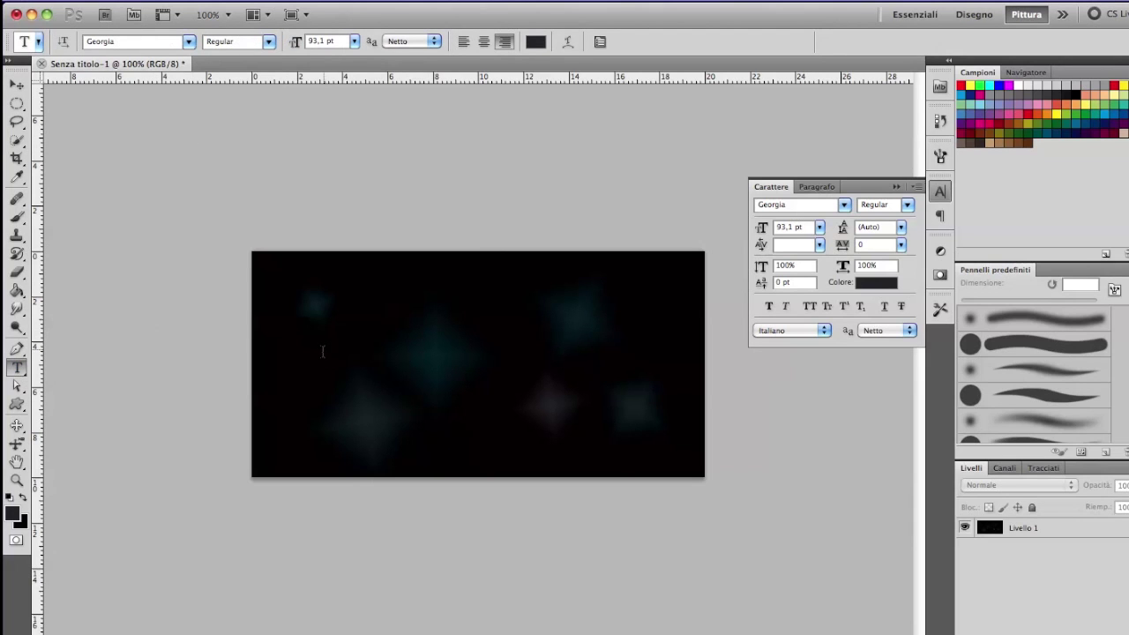
click(131, 41)
text(Neon)
key(Return)
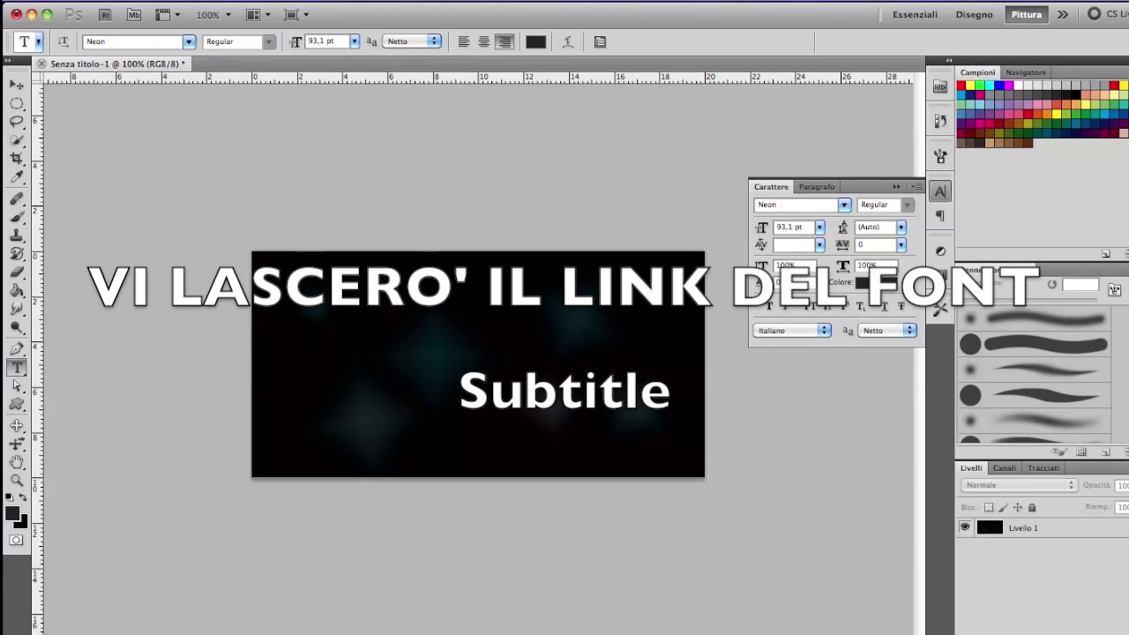
Step: Type 'Grafica' in near-white at the upper left of the canvas
click(312, 326)
click(11, 513)
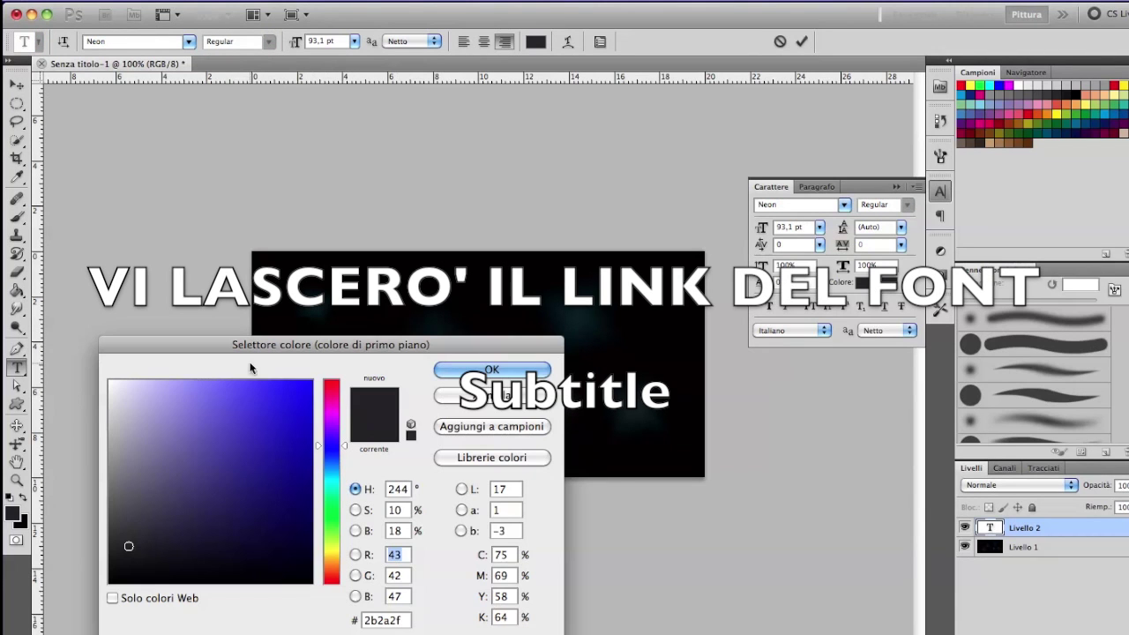
click(113, 386)
click(491, 369)
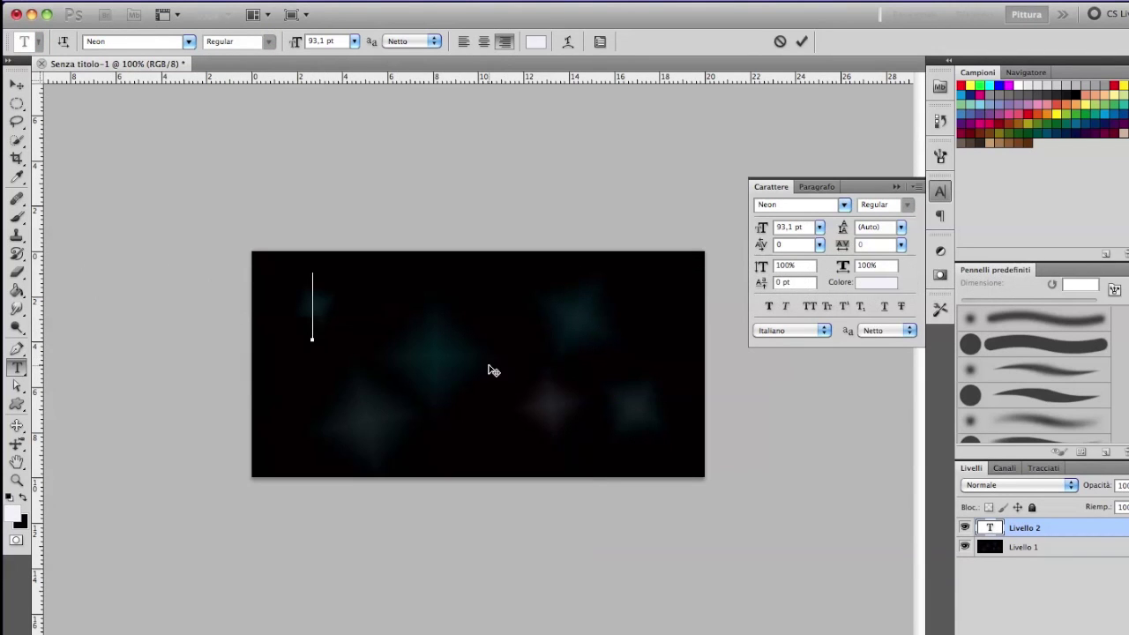
text(G)
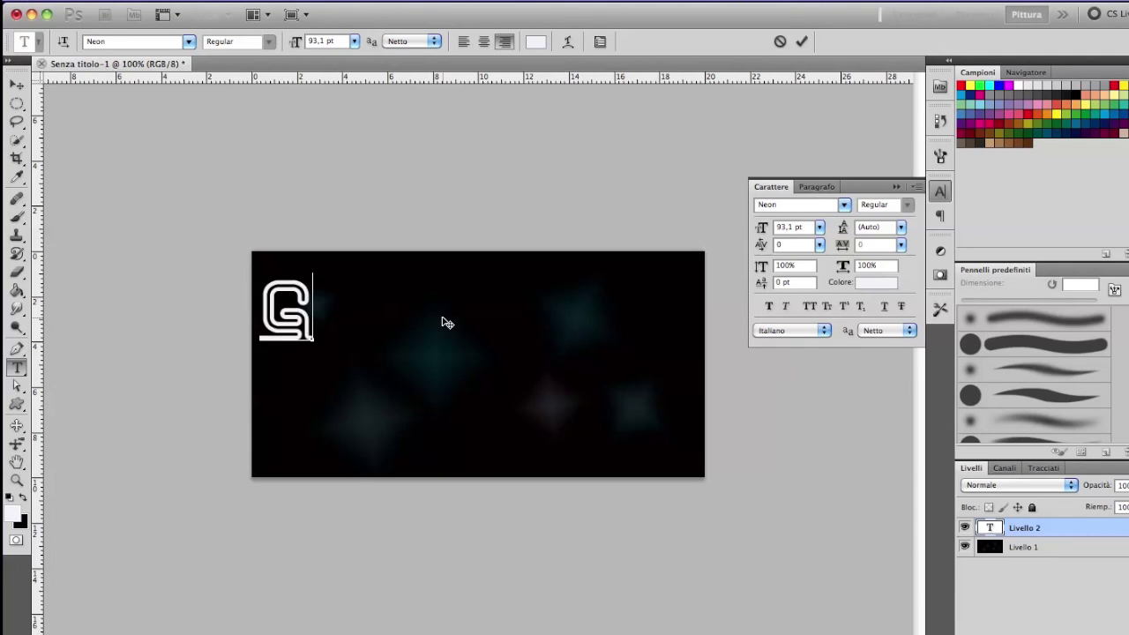
text(rafica)
Step: Set the text to 60 pt, apply the Neon Lights font, and commit
click(355, 41)
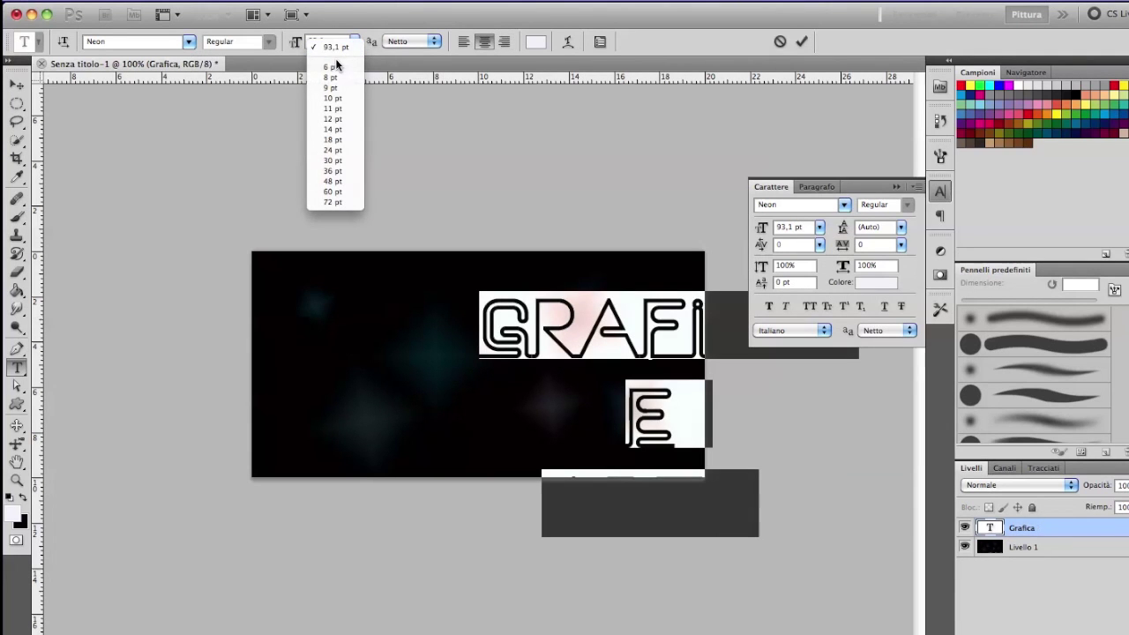
click(332, 192)
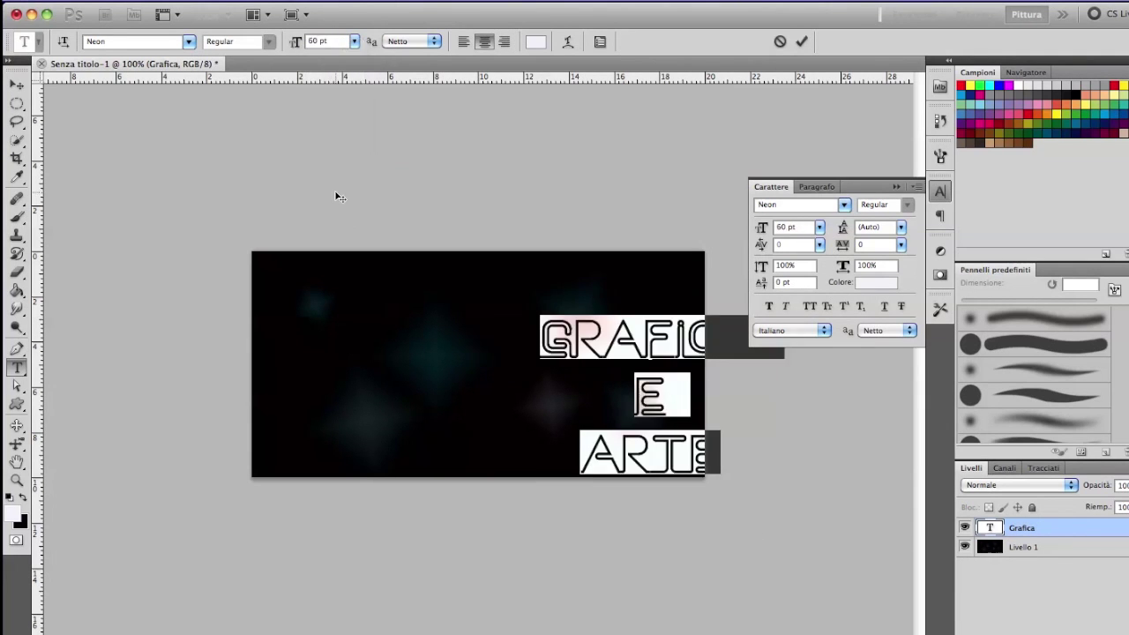
click(16, 84)
drag(640, 342, 445, 319)
key(t)
click(188, 41)
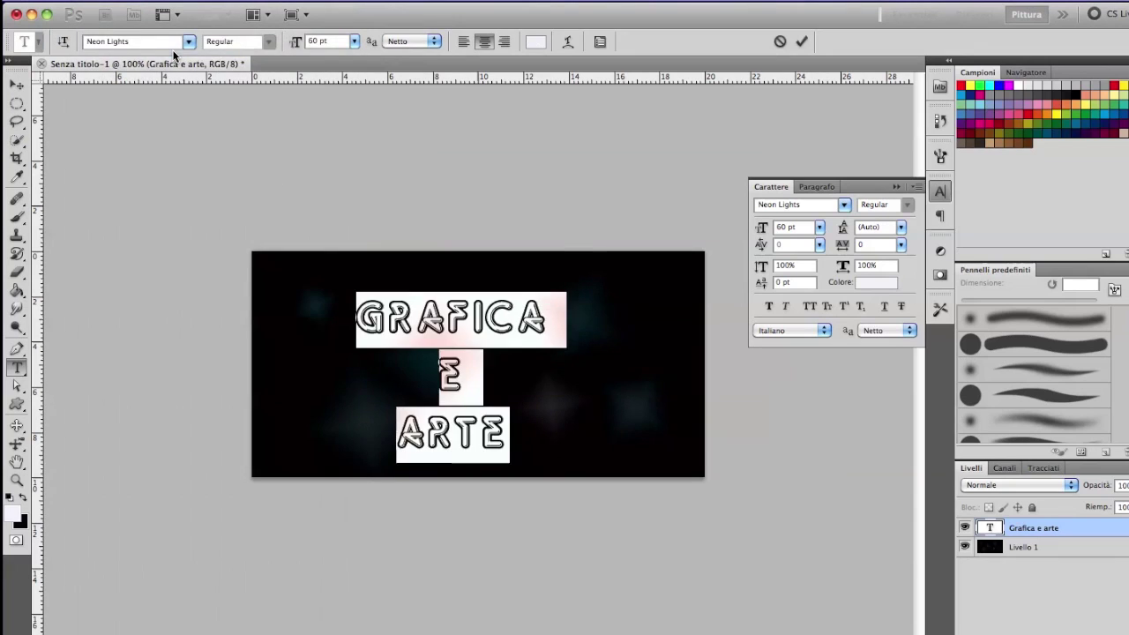
click(16, 84)
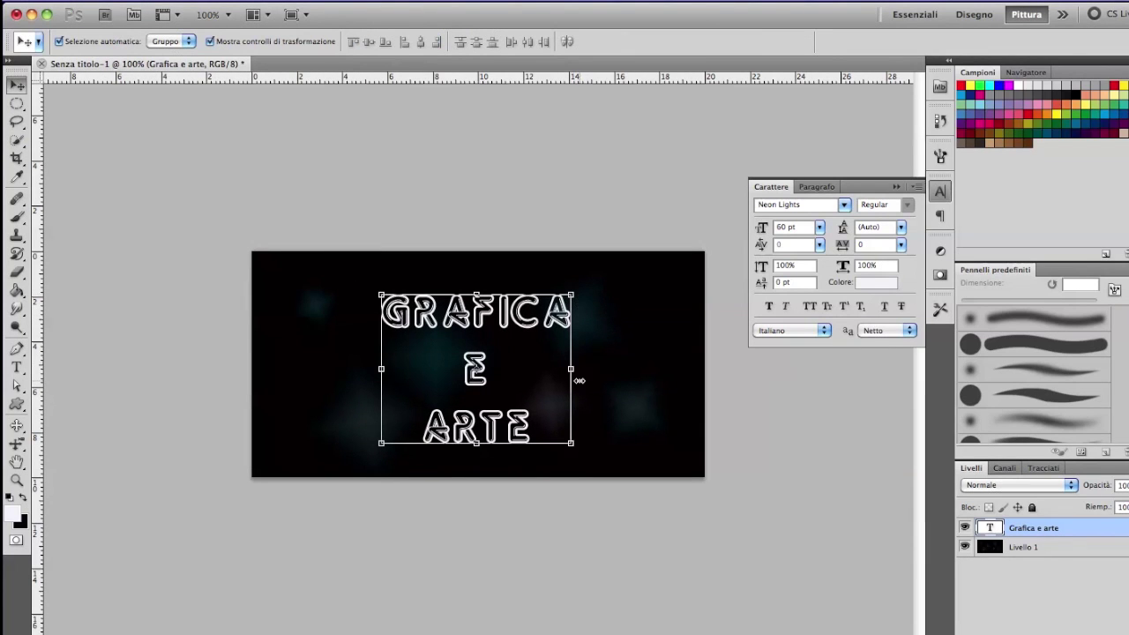
Step: Free-transform the text larger and wider so it spans most of the canvas
drag(571, 443, 612, 460)
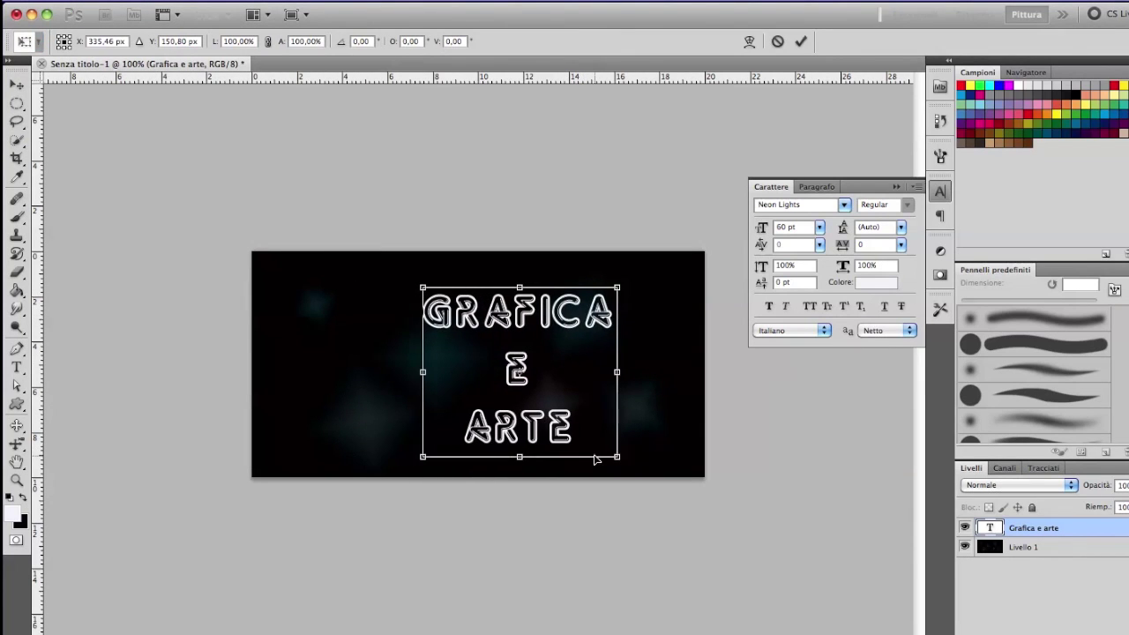
drag(421, 458, 360, 467)
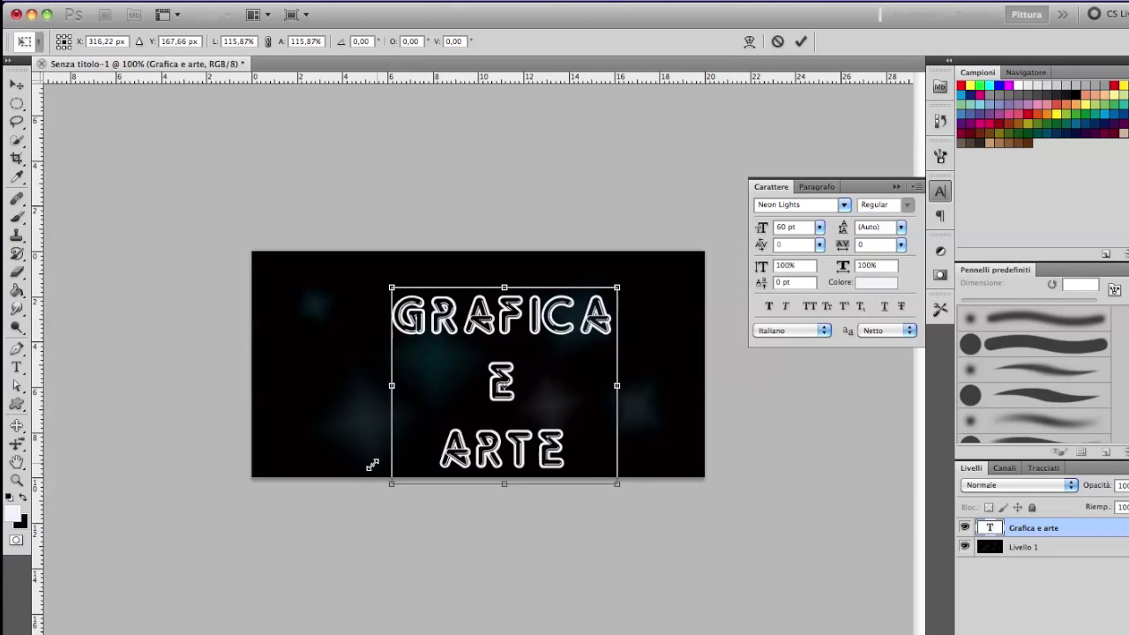
drag(624, 366, 654, 363)
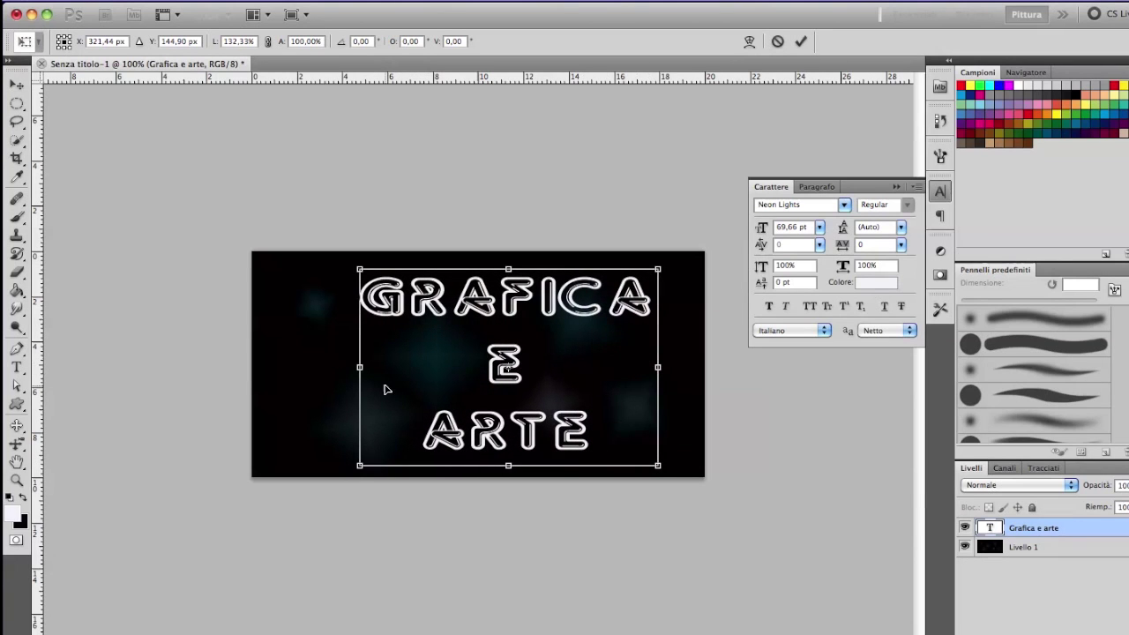
drag(360, 365, 288, 360)
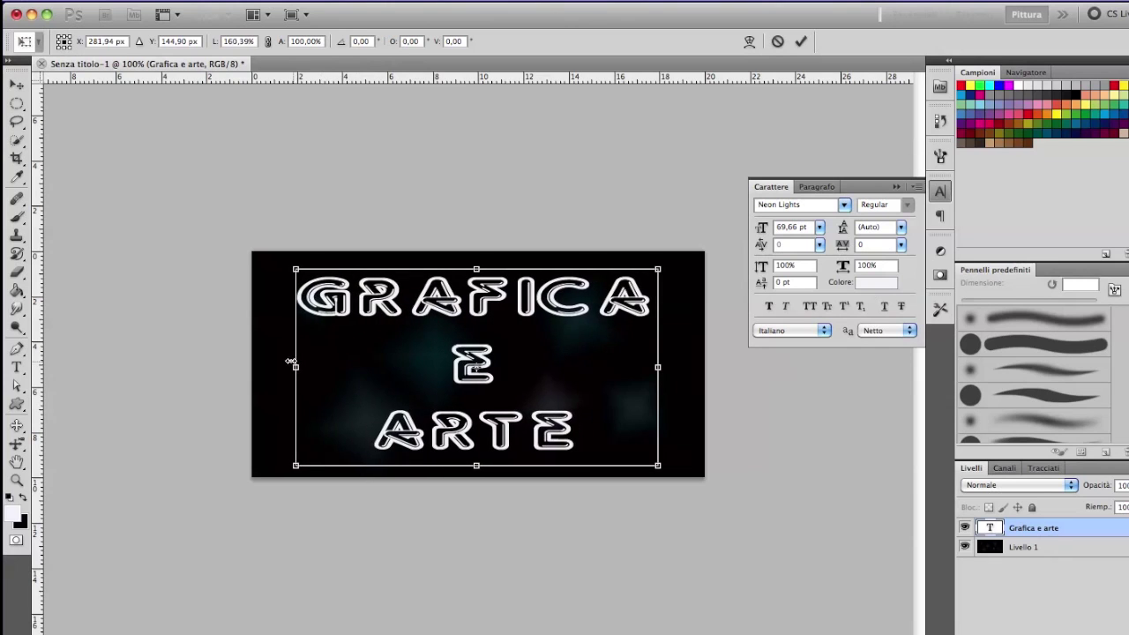
key(Return)
Step: Centre the text horizontally and vertically on the background
key(ctrl+alt+a)
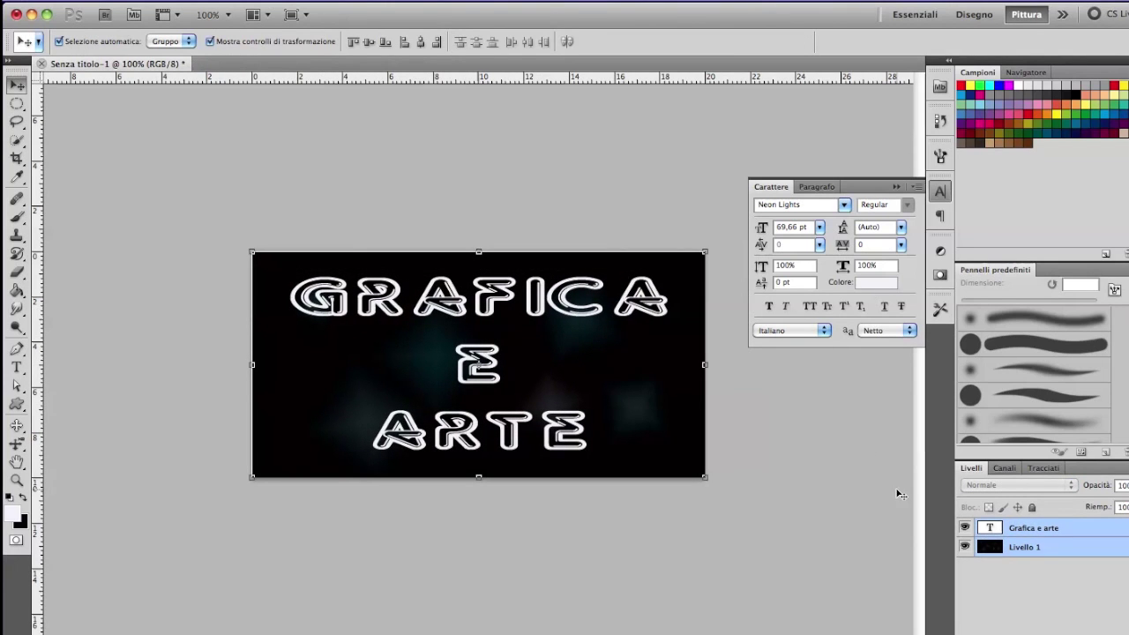
click(419, 41)
click(532, 152)
Step: Give the text layer a bright green Outer Glow in Layer Style
click(509, 311)
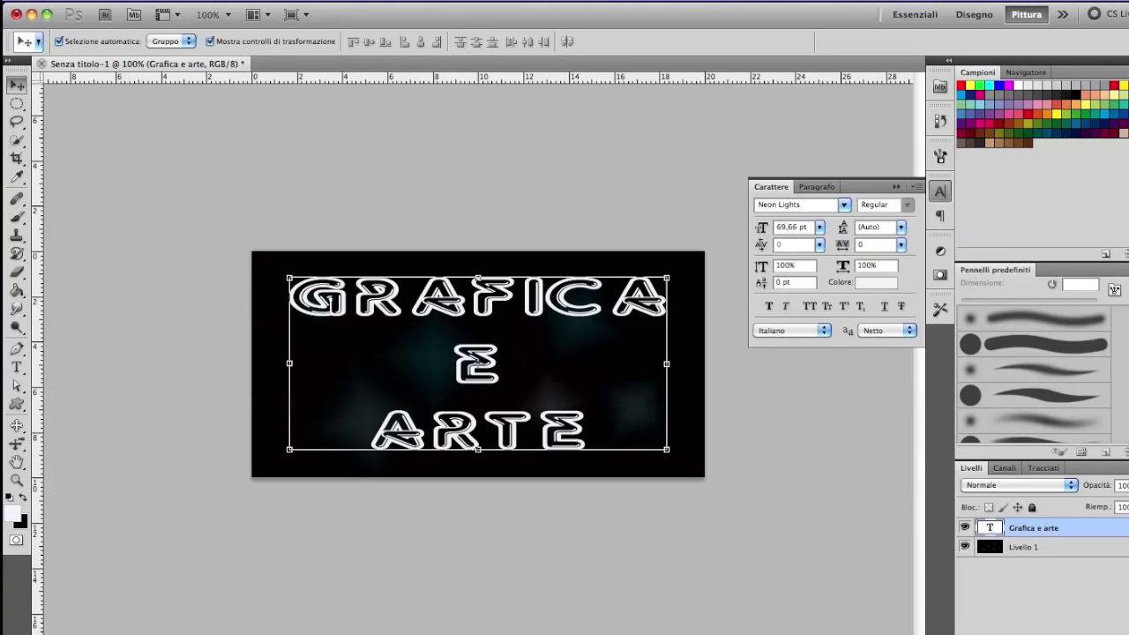
click(1050, 559)
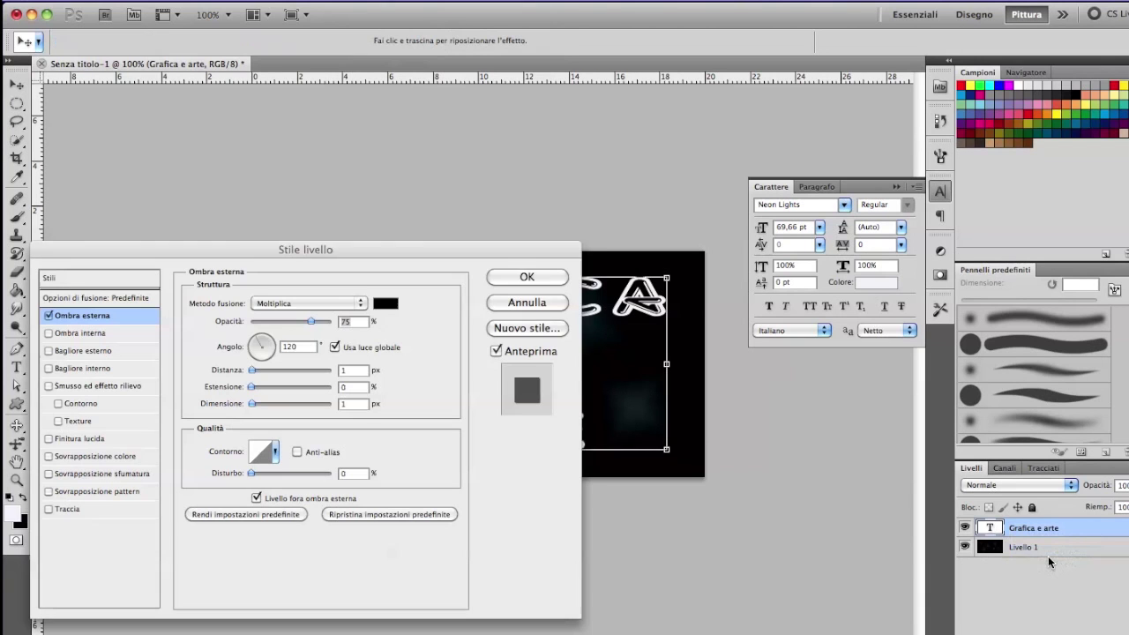
drag(305, 249, 949, 250)
click(706, 351)
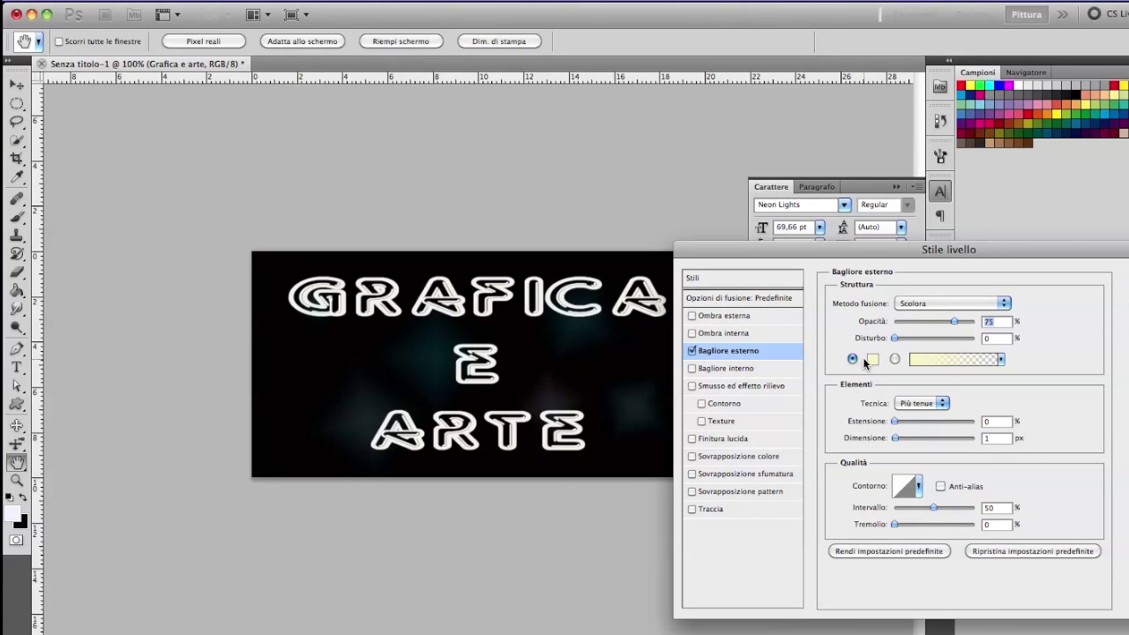
click(872, 359)
click(328, 518)
mouse_move(295, 456)
mouse_down()
mouse_move(270, 408)
mouse_move(290, 385)
mouse_up()
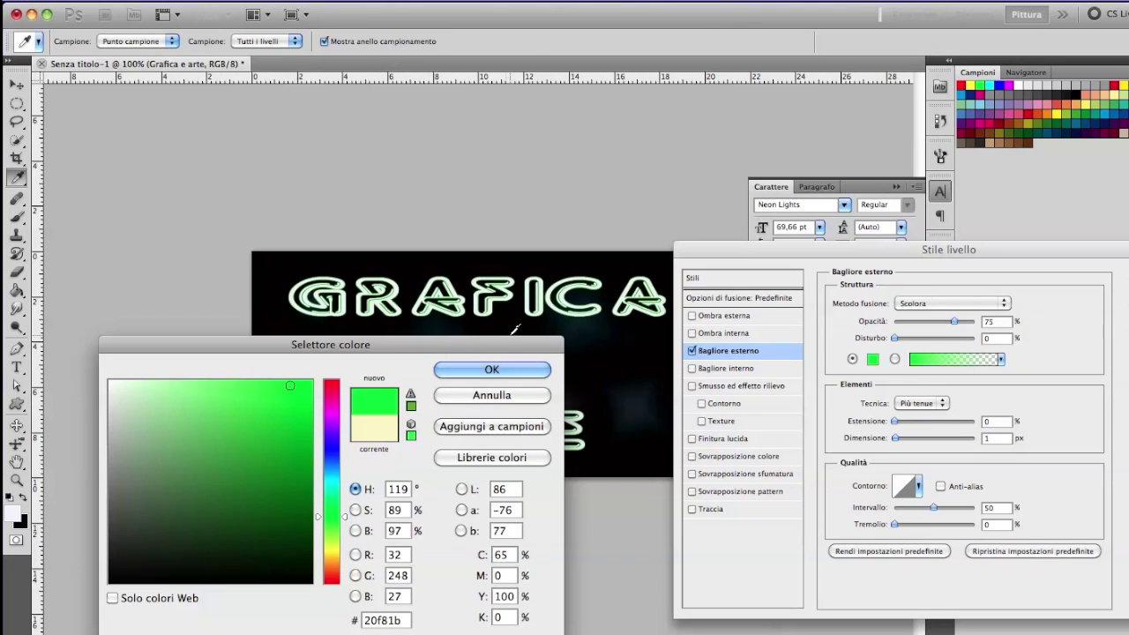
click(500, 370)
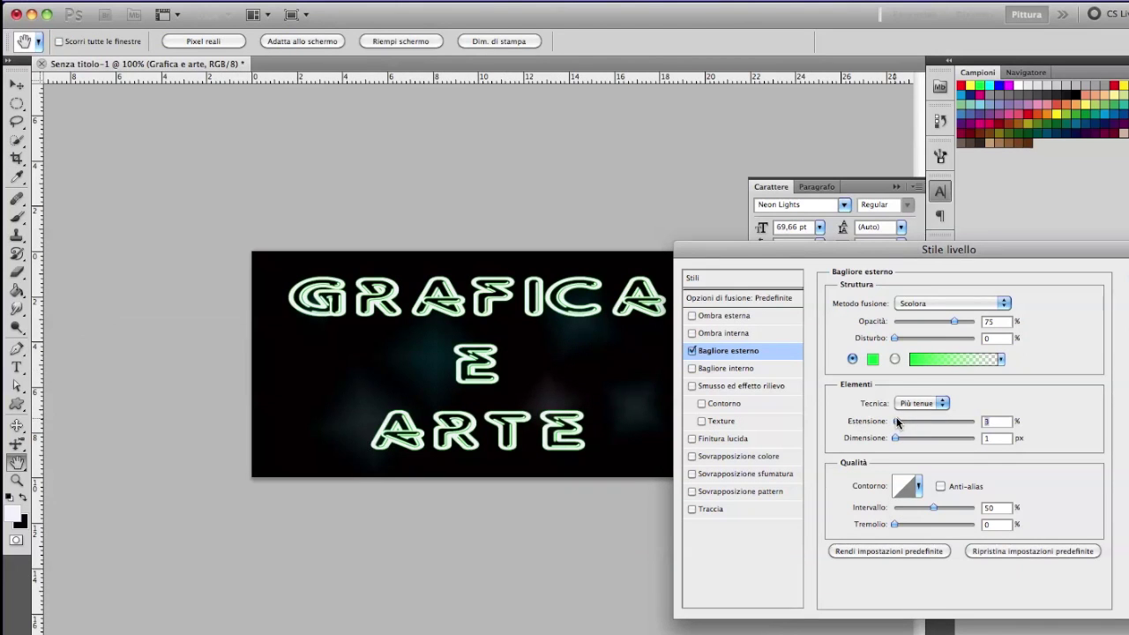
Step: Enlarge the glow with 30% spread and add Bevel and Emboss
drag(895, 439, 902, 441)
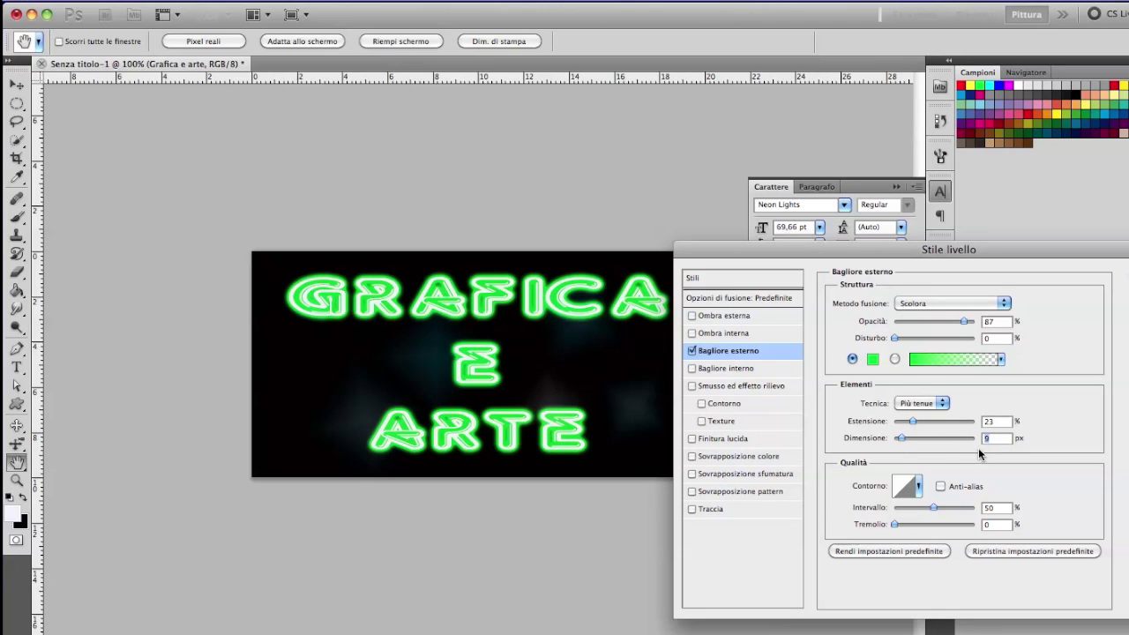
drag(913, 426, 917, 426)
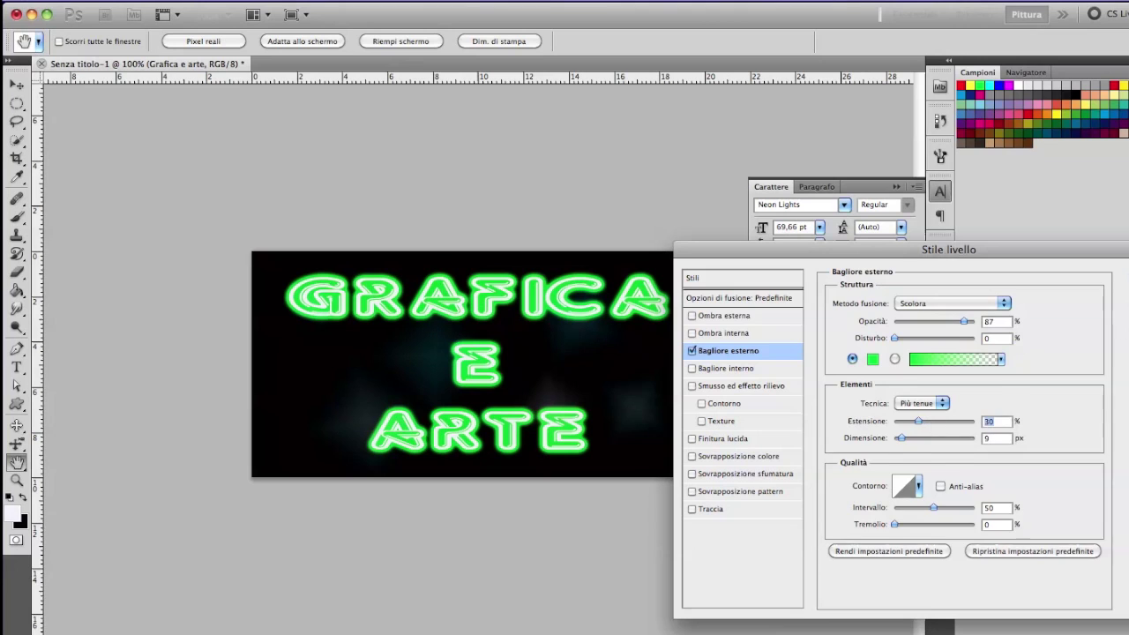
click(725, 315)
click(691, 386)
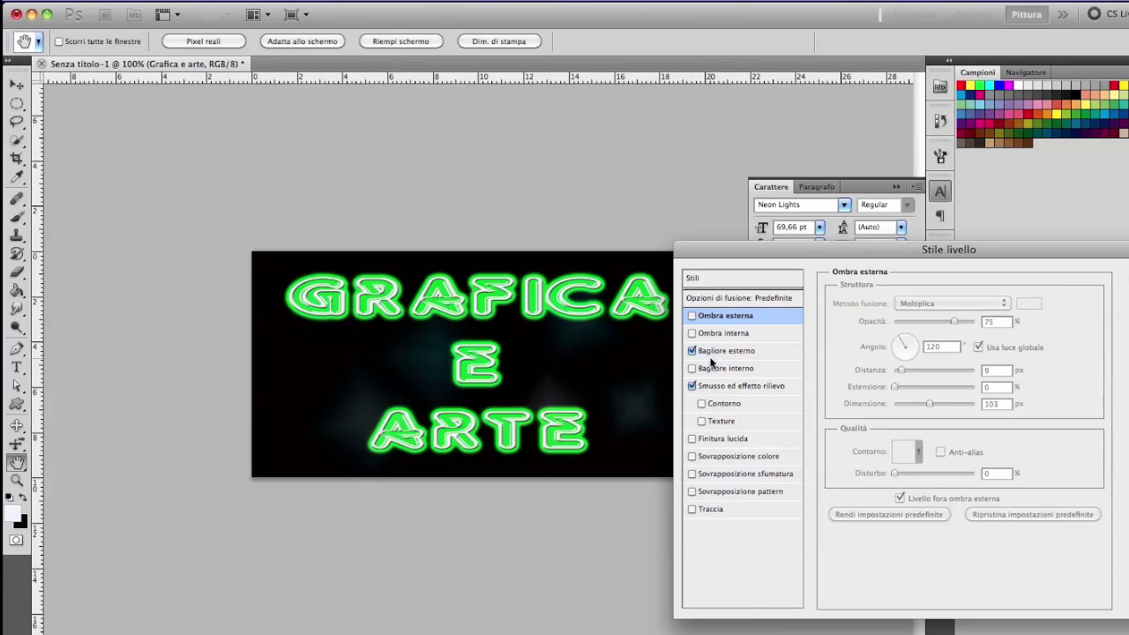
click(739, 388)
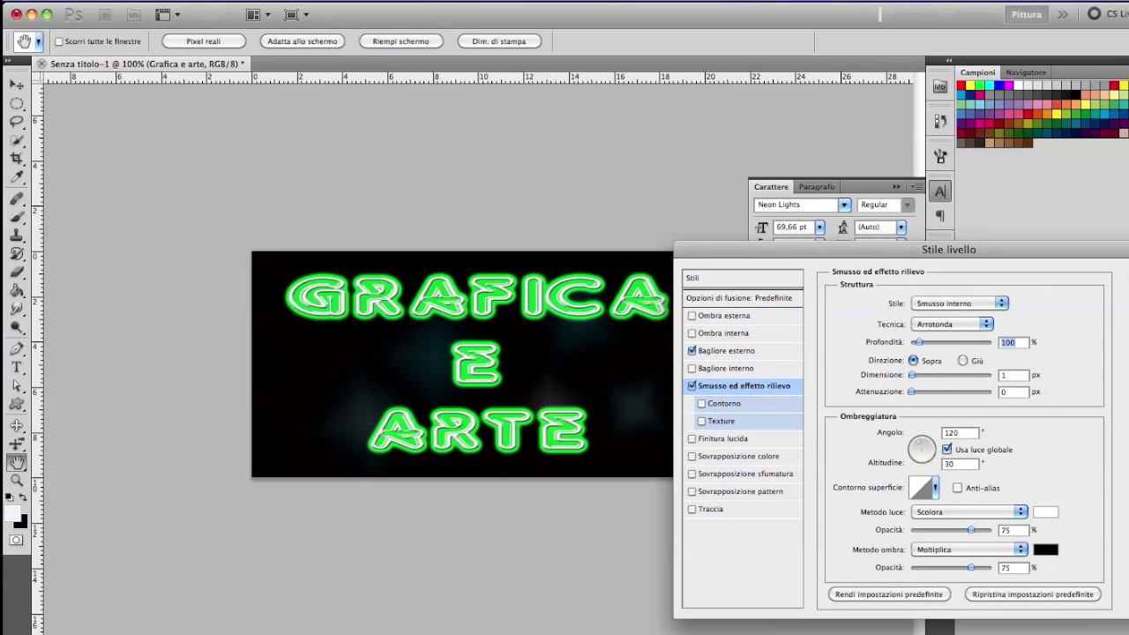
Step: Apply the styles and duplicate the glowing text layer, placing the copy below the original
key(Return)
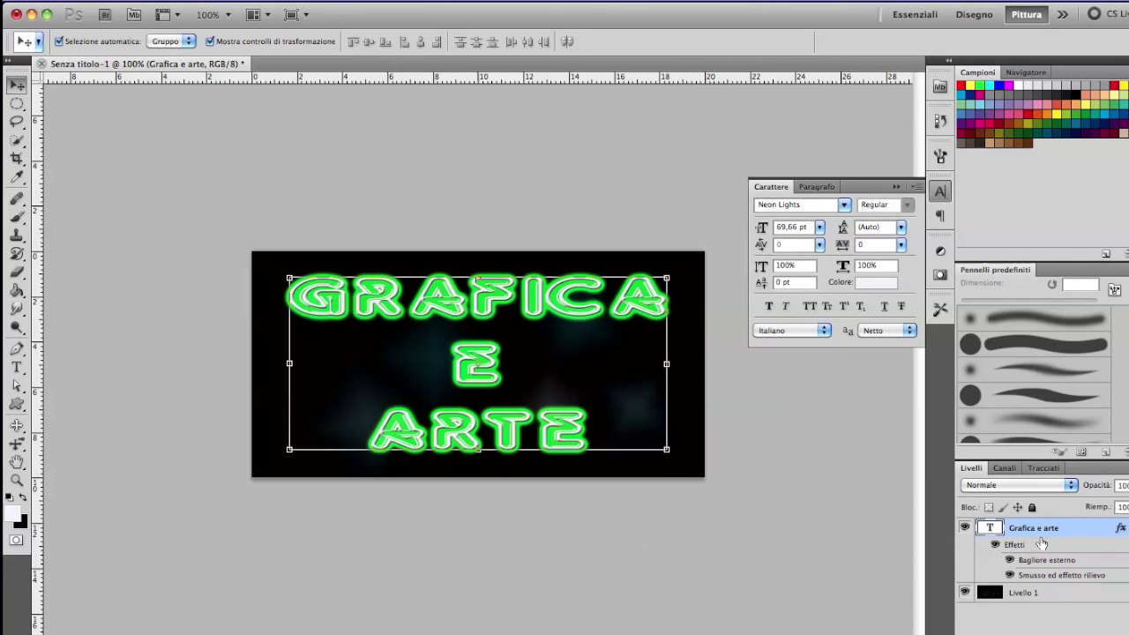
drag(1039, 536, 1095, 631)
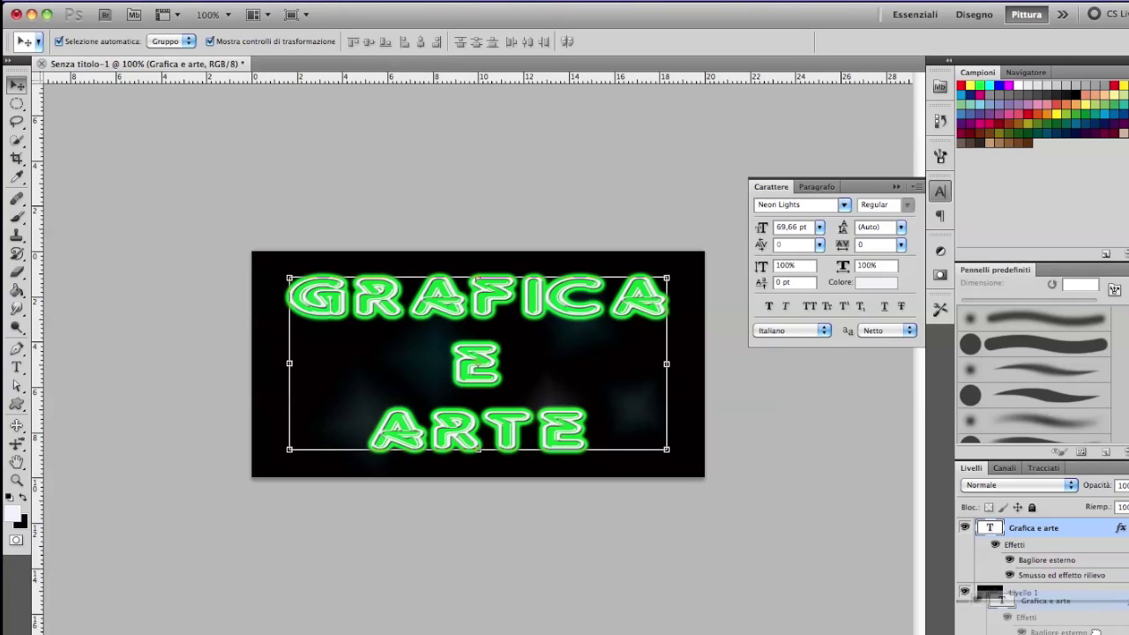
drag(1045, 601, 1080, 631)
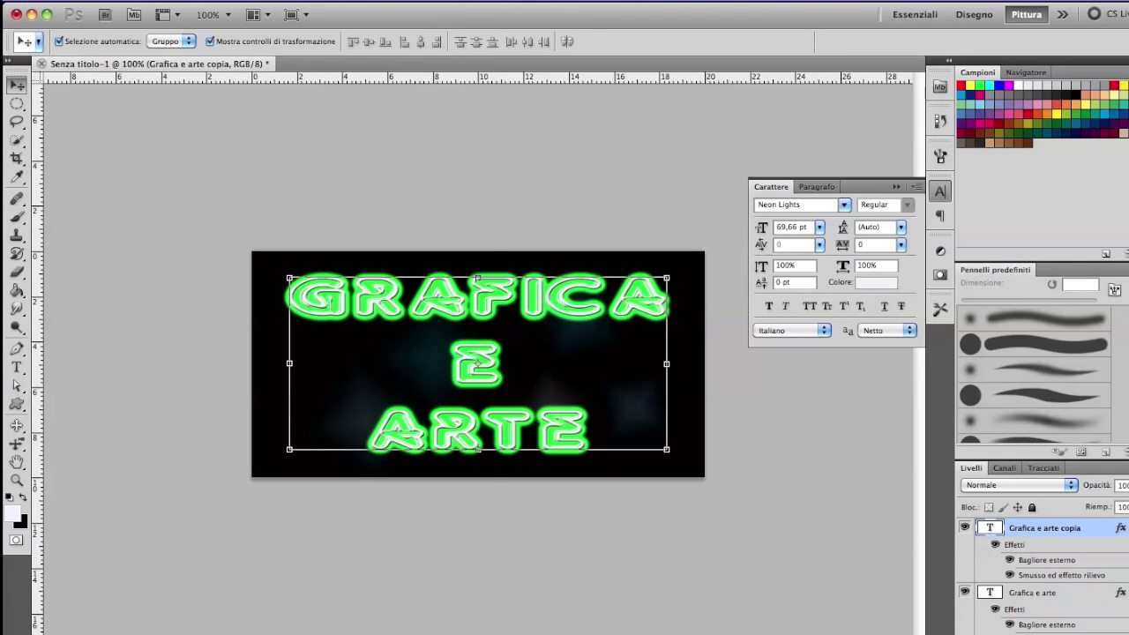
click(304, 2)
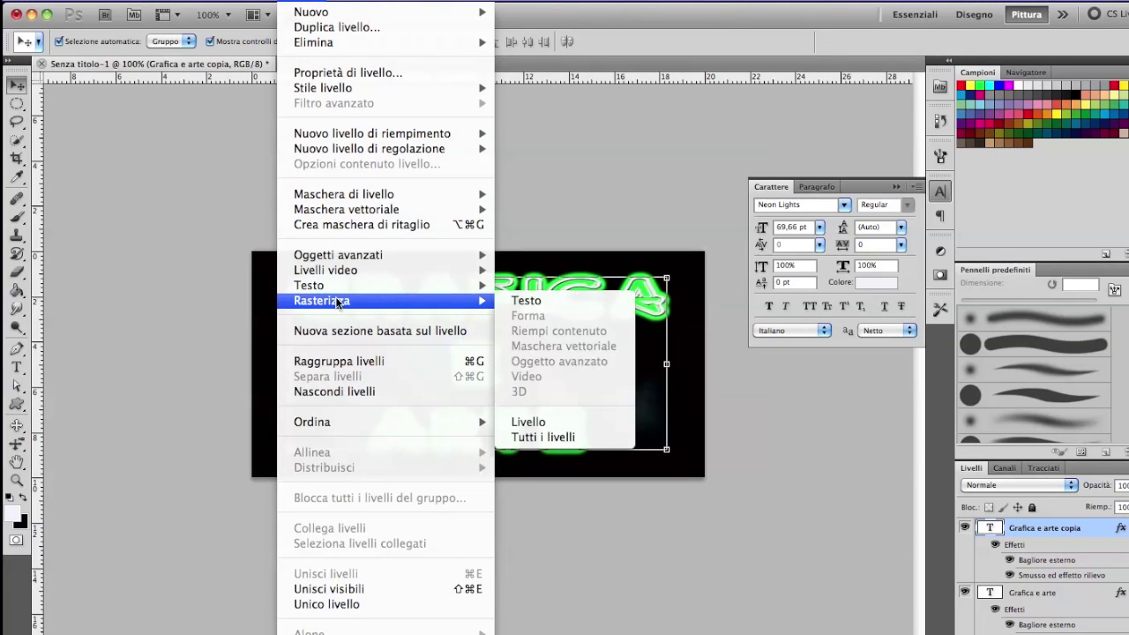
click(531, 300)
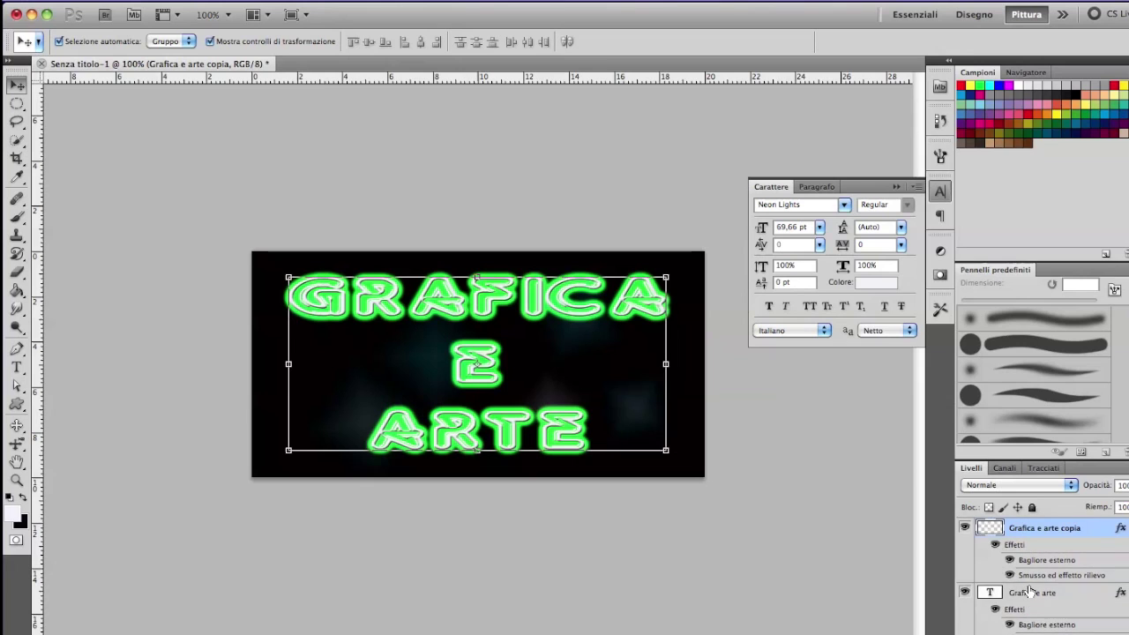
mouse_move(1029, 590)
mouse_down()
mouse_move(1036, 603)
mouse_move(1005, 625)
mouse_up()
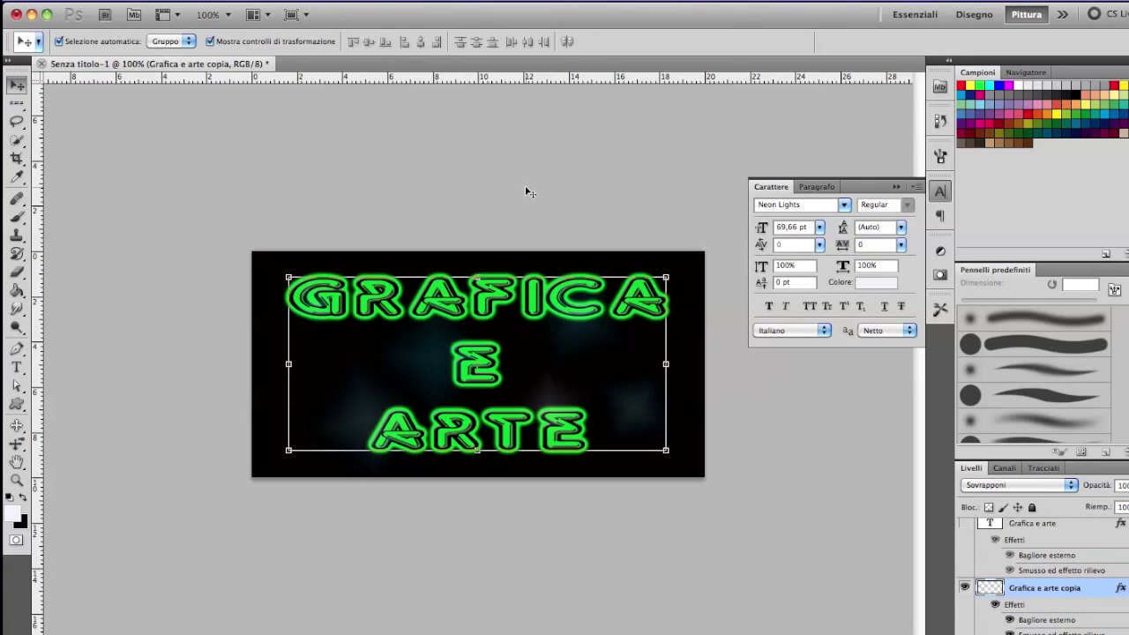
Step: Convert the Grafica e arte copia layer to a smart object and rasterize it
click(609, 305)
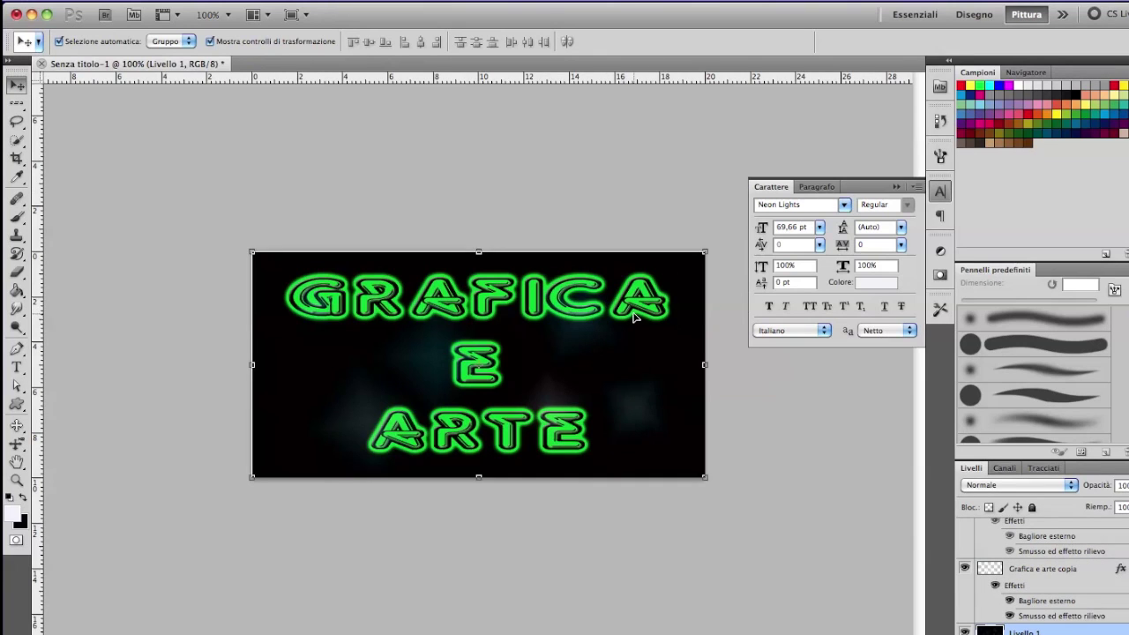
click(626, 306)
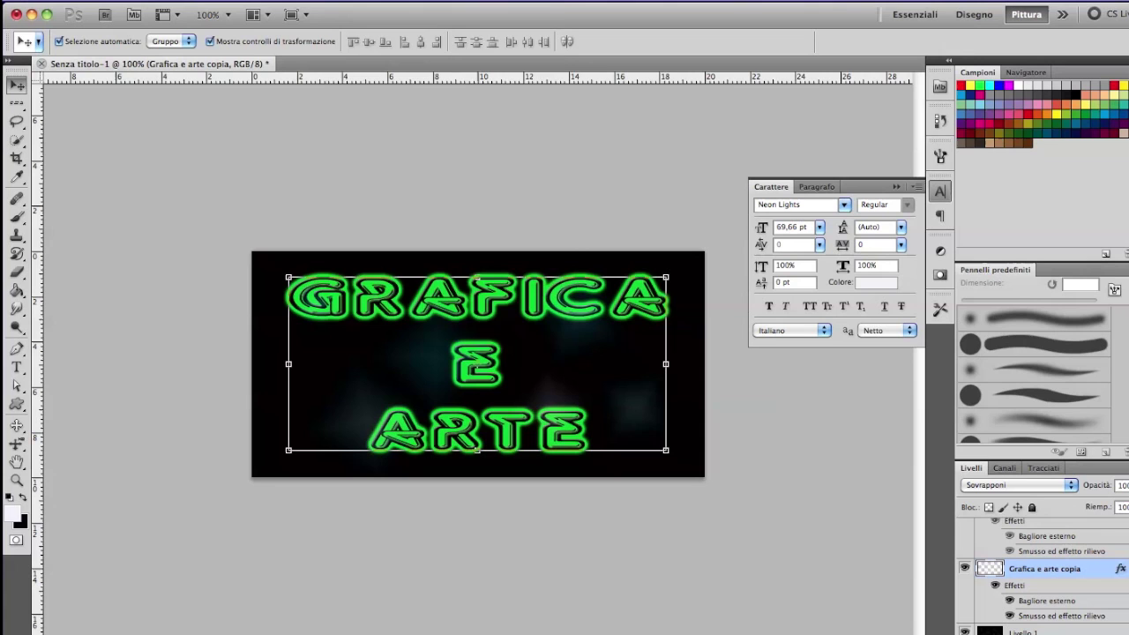
click(622, 443)
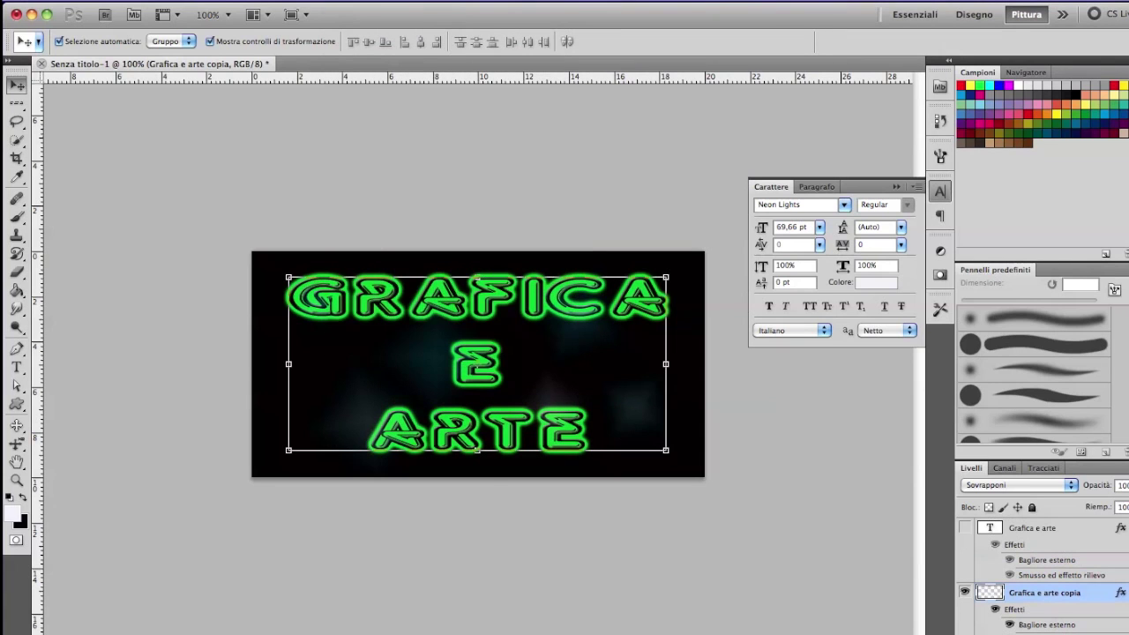
click(305, 0)
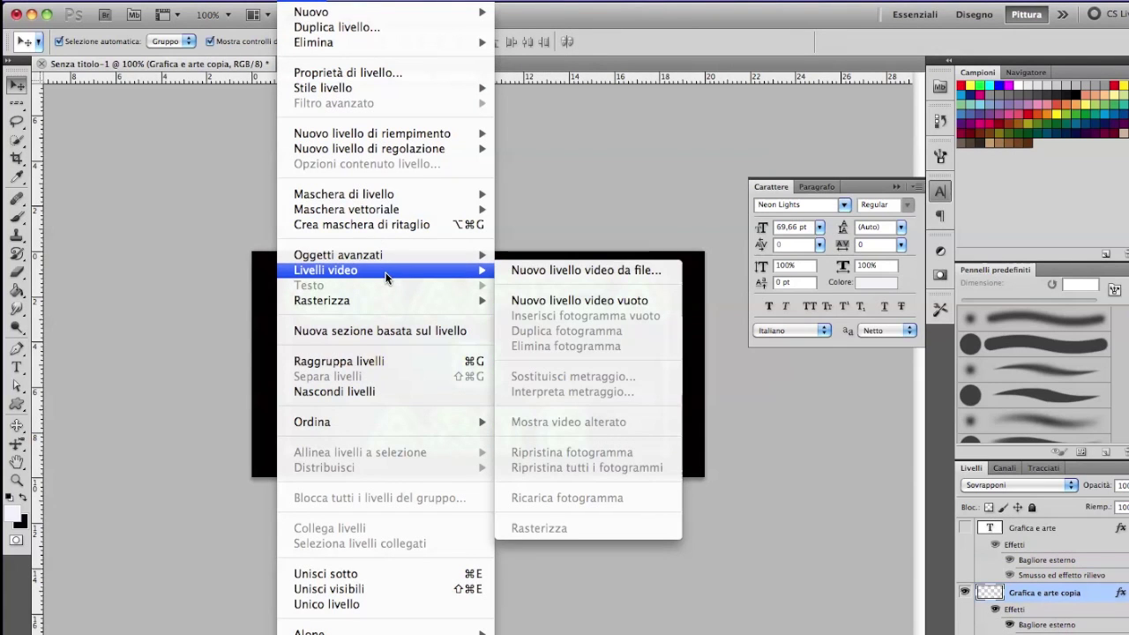
mouse_move(338, 255)
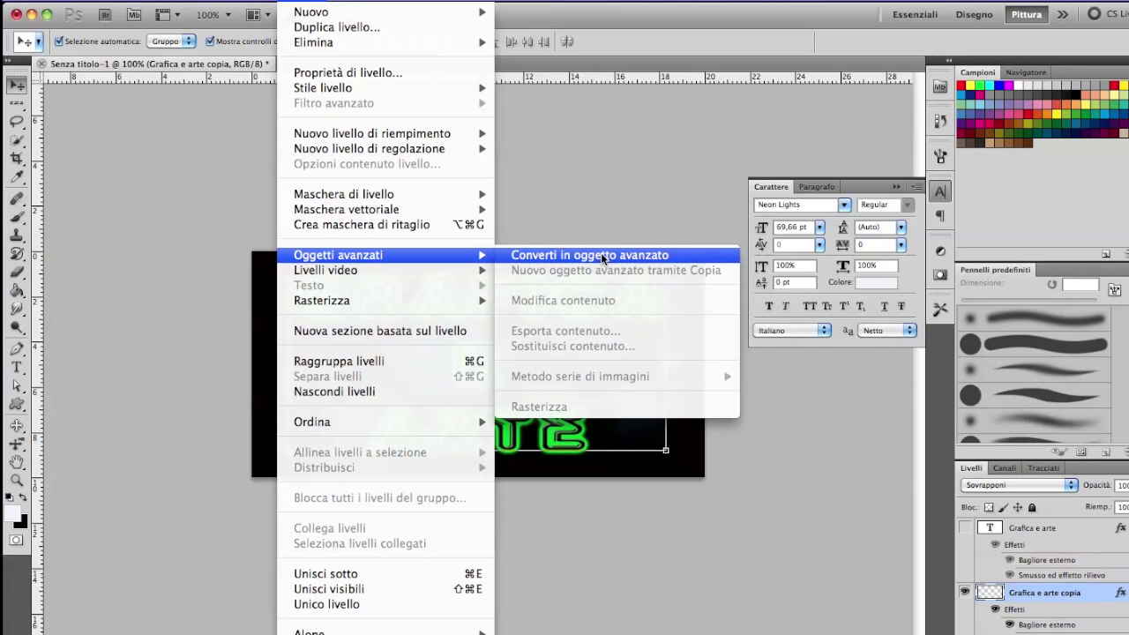
click(602, 256)
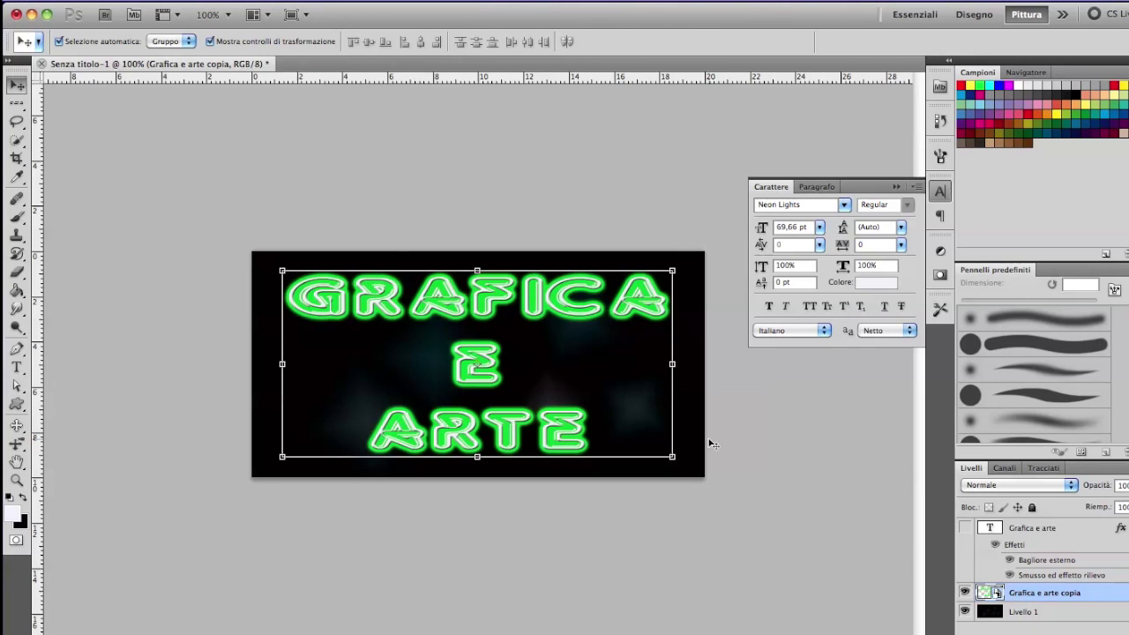
click(234, 0)
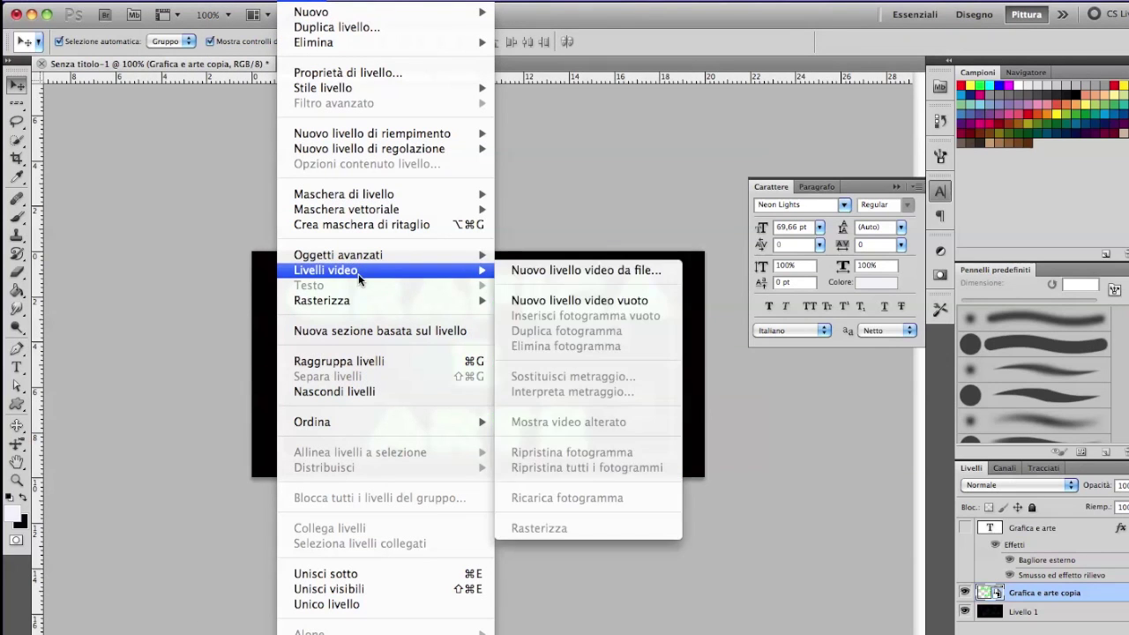
mouse_move(322, 299)
click(597, 366)
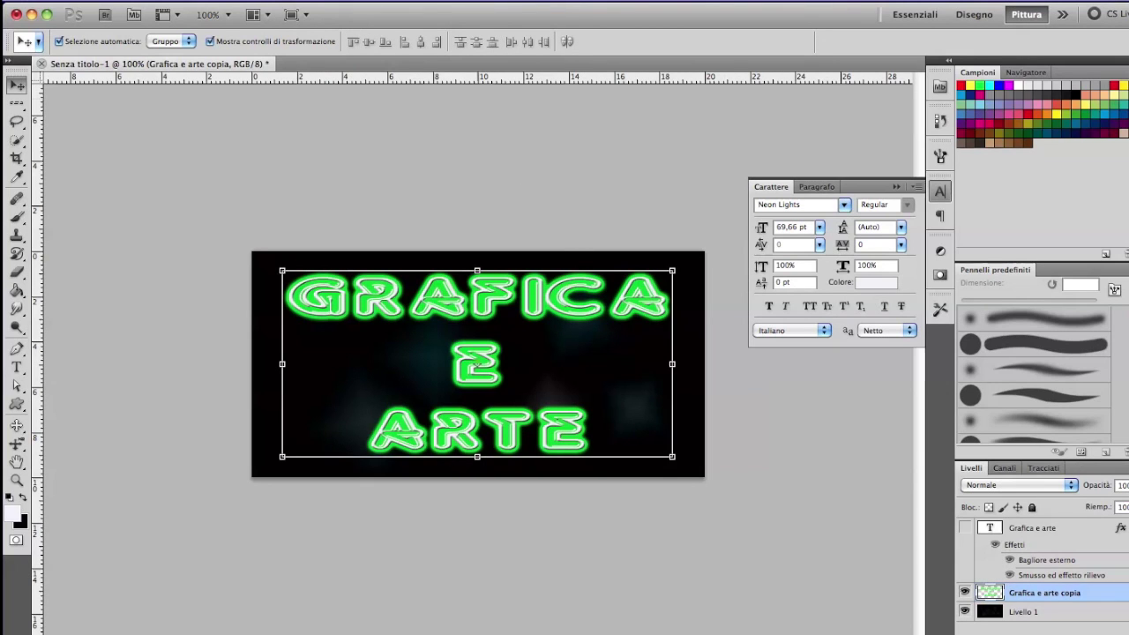
click(352, 2)
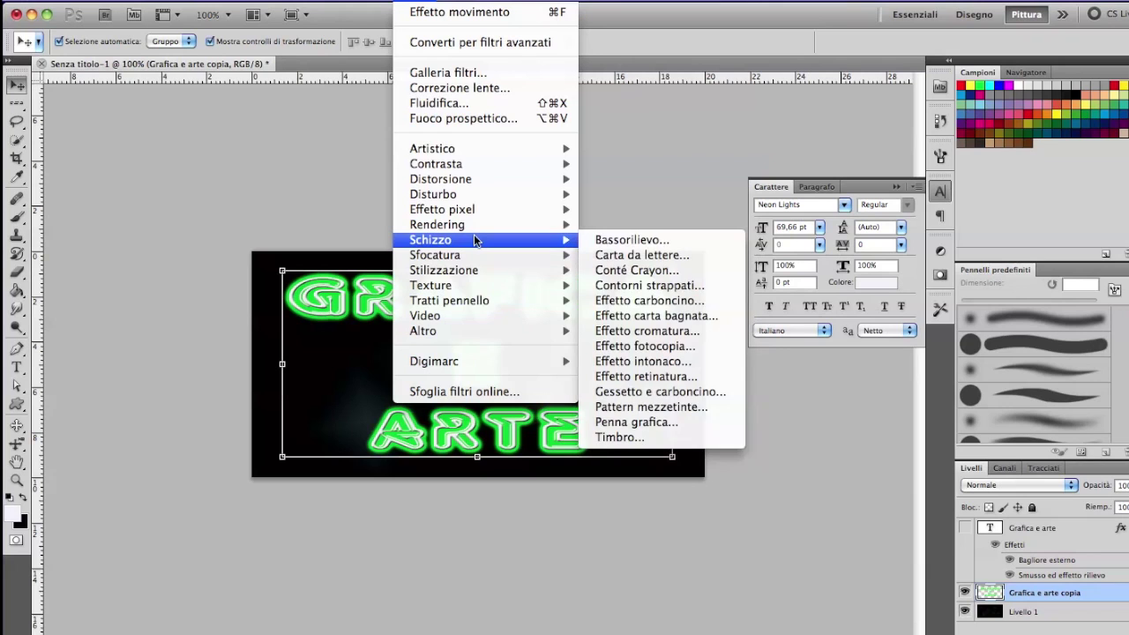
Step: Recolour all the original Grafica e arte letters near-black #060101
click(288, 293)
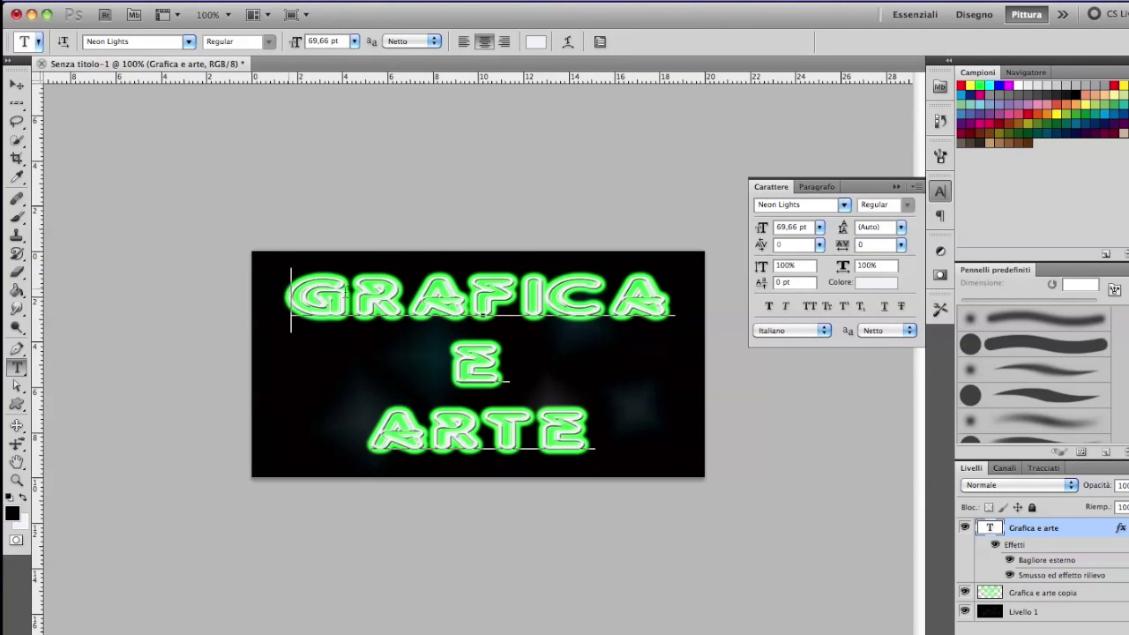
key(ctrl+a)
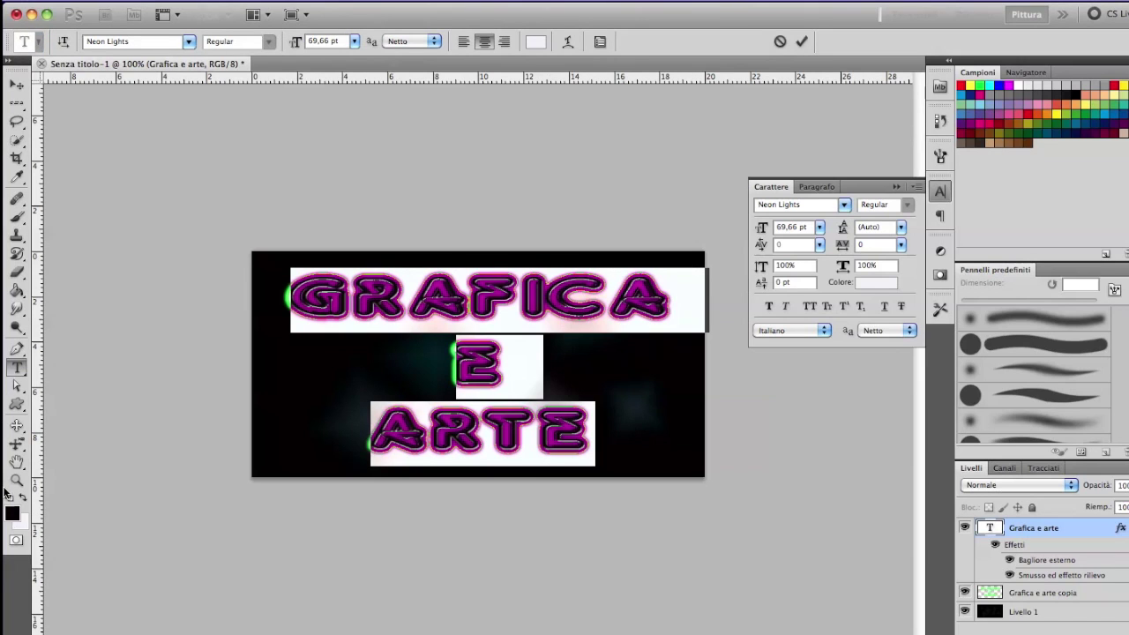
click(13, 513)
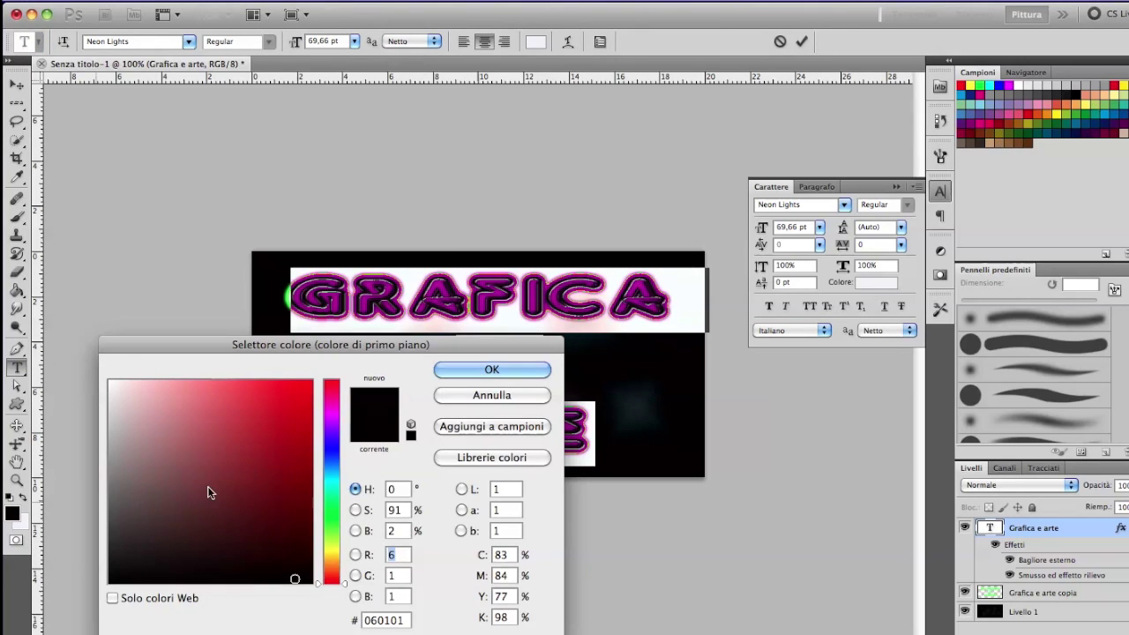
click(310, 579)
click(472, 367)
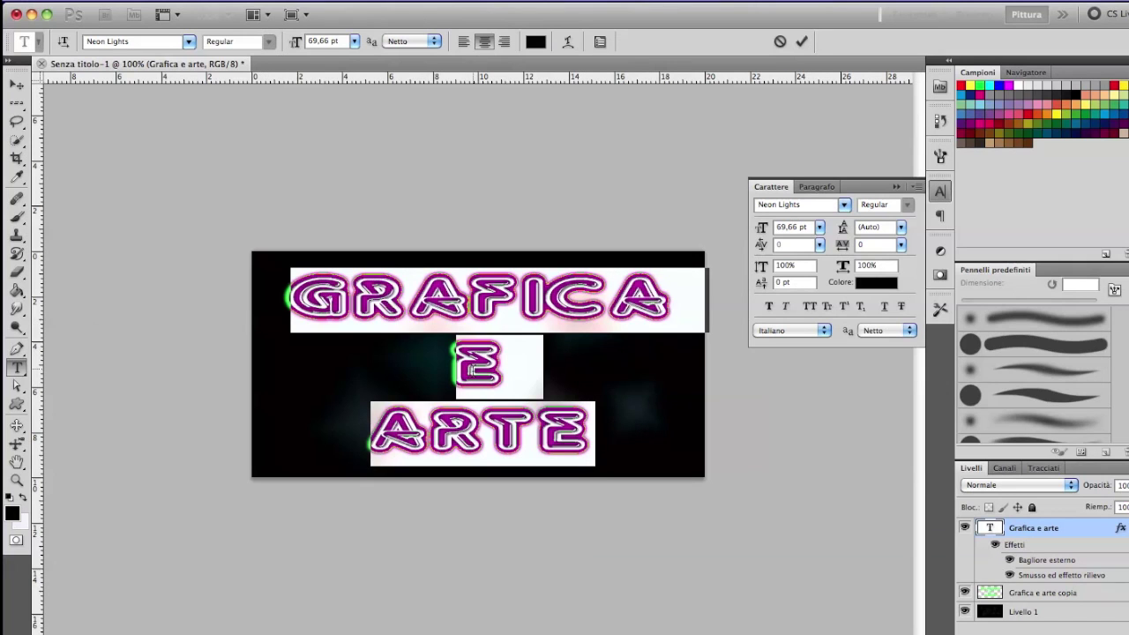
click(16, 80)
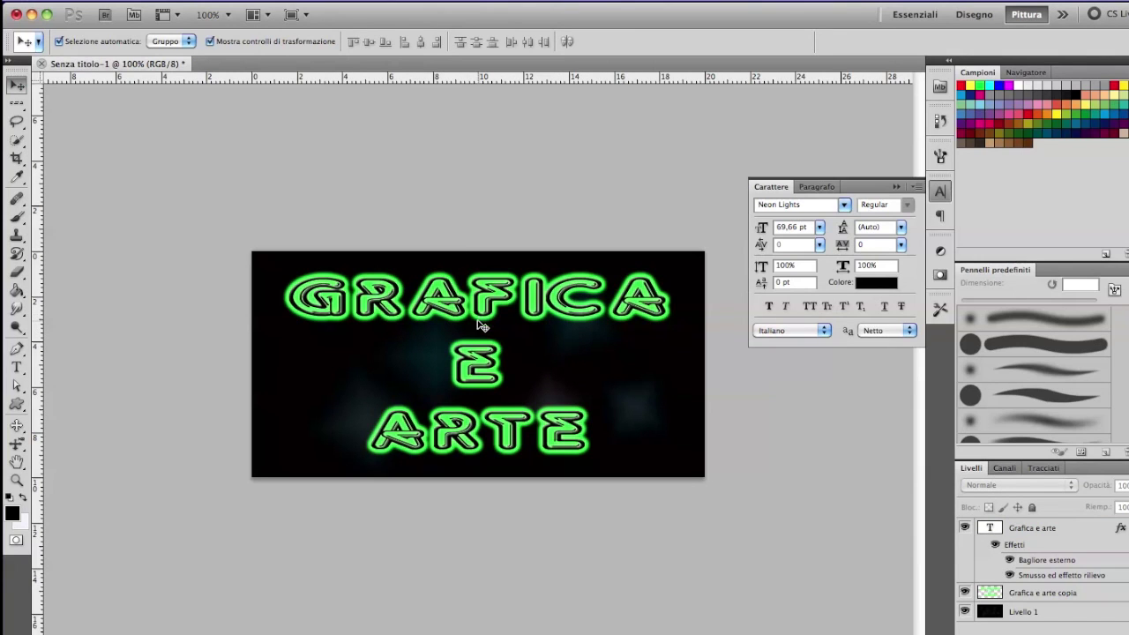
Step: Apply a Gaussian blur of about 5.9 px to the Grafica e arte copia layer
click(1043, 596)
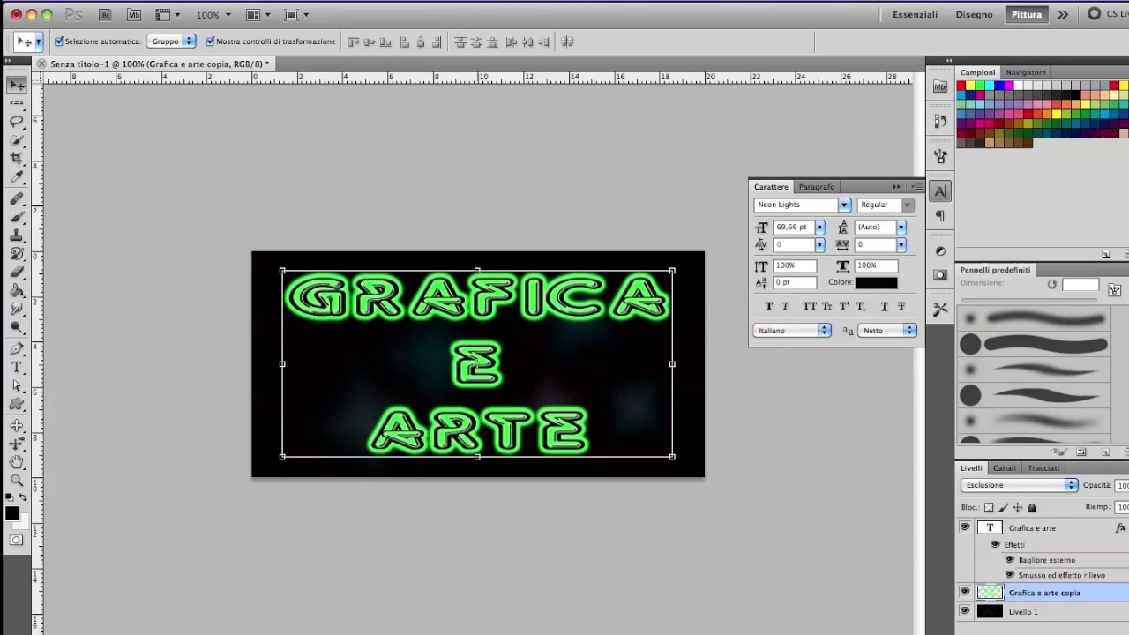
click(414, 2)
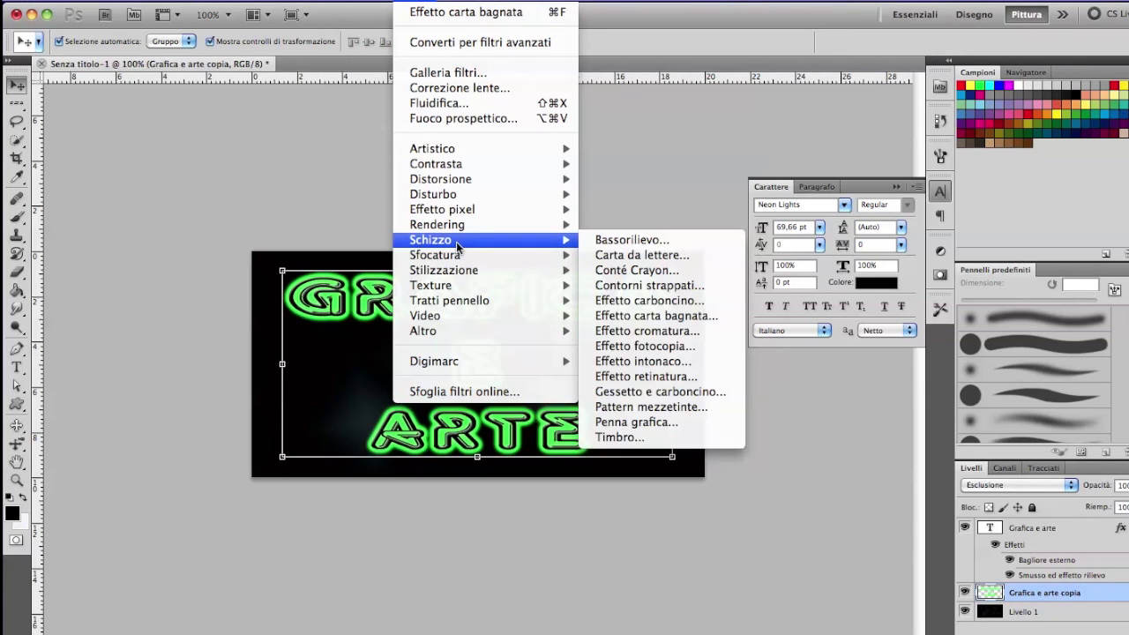
mouse_move(434, 255)
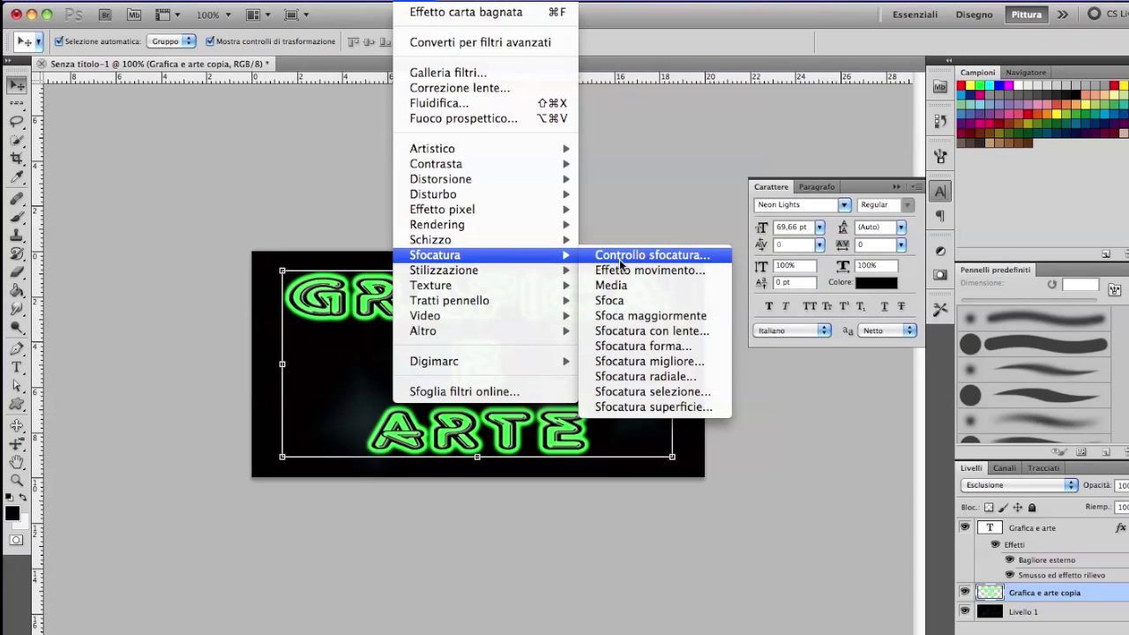
click(623, 258)
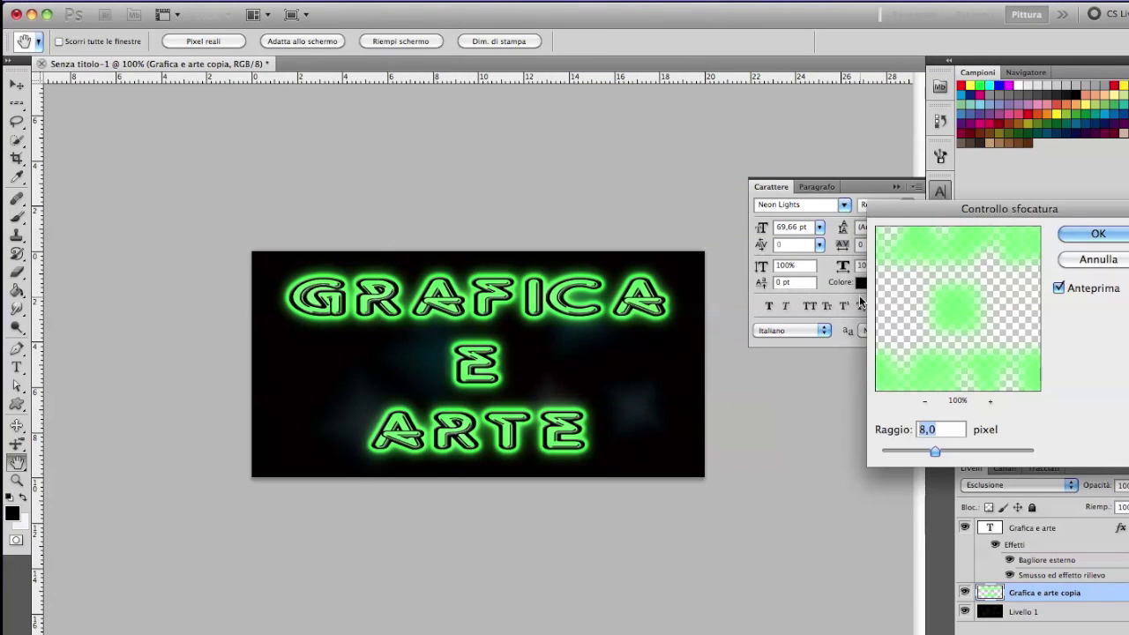
drag(933, 446, 915, 446)
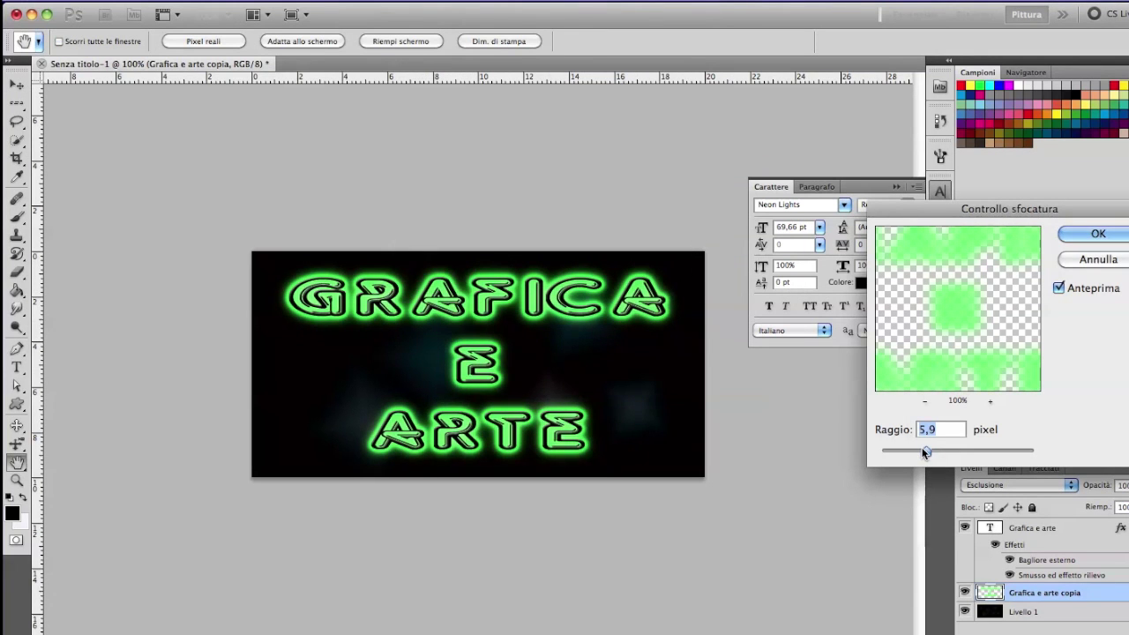
click(1079, 233)
key(v)
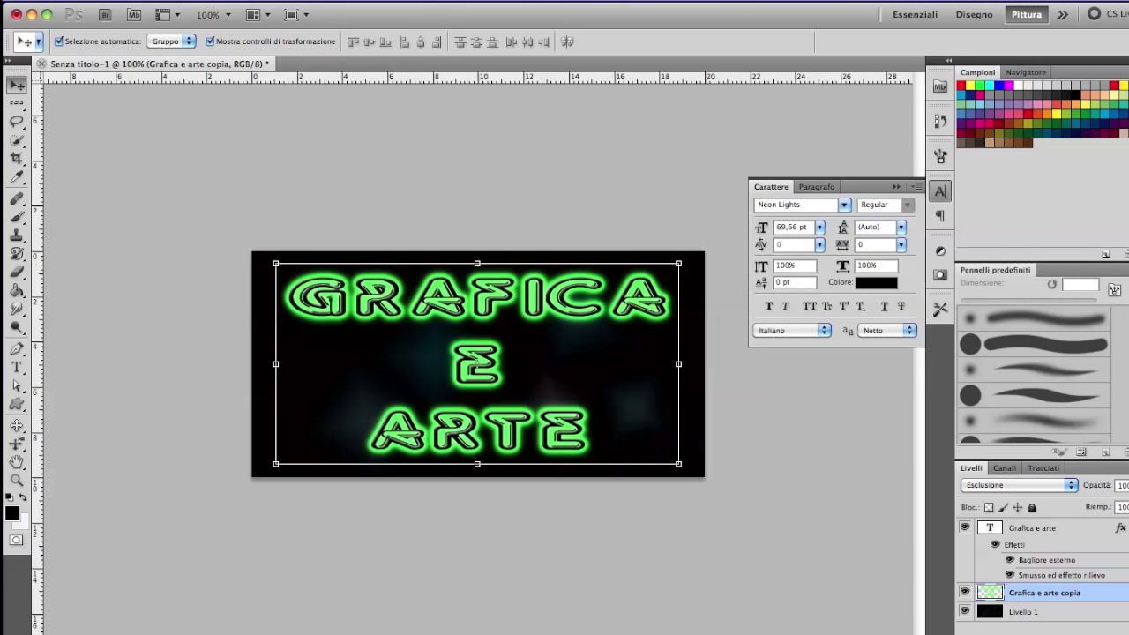
Step: Apply a 50° motion blur with a 17-pixel distance to the copy layer
click(419, 0)
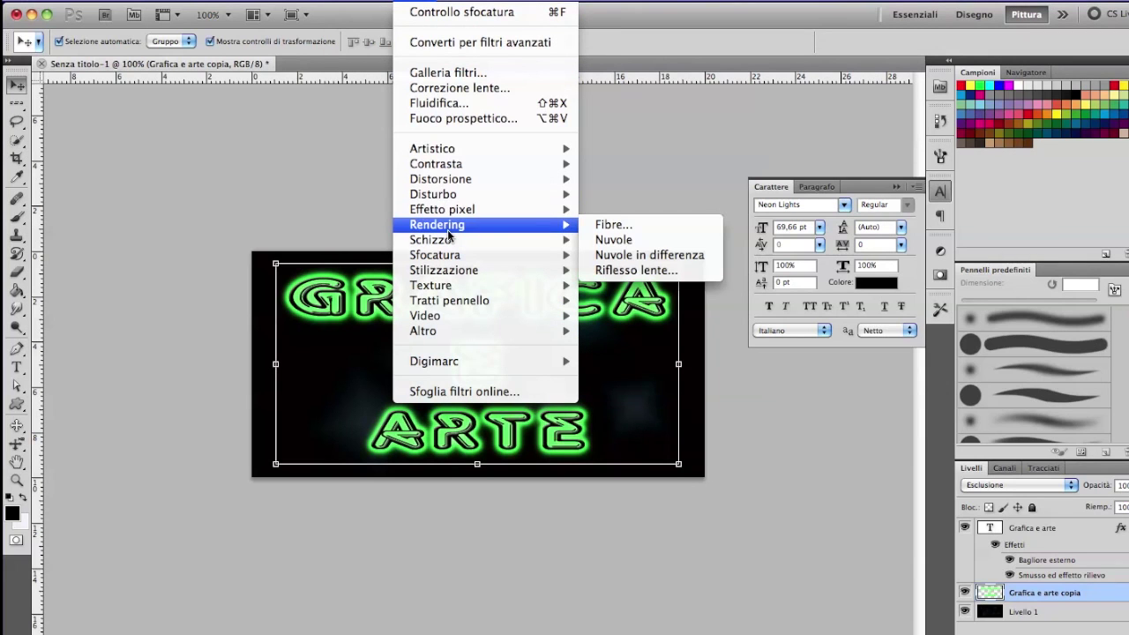
mouse_move(435, 255)
click(674, 268)
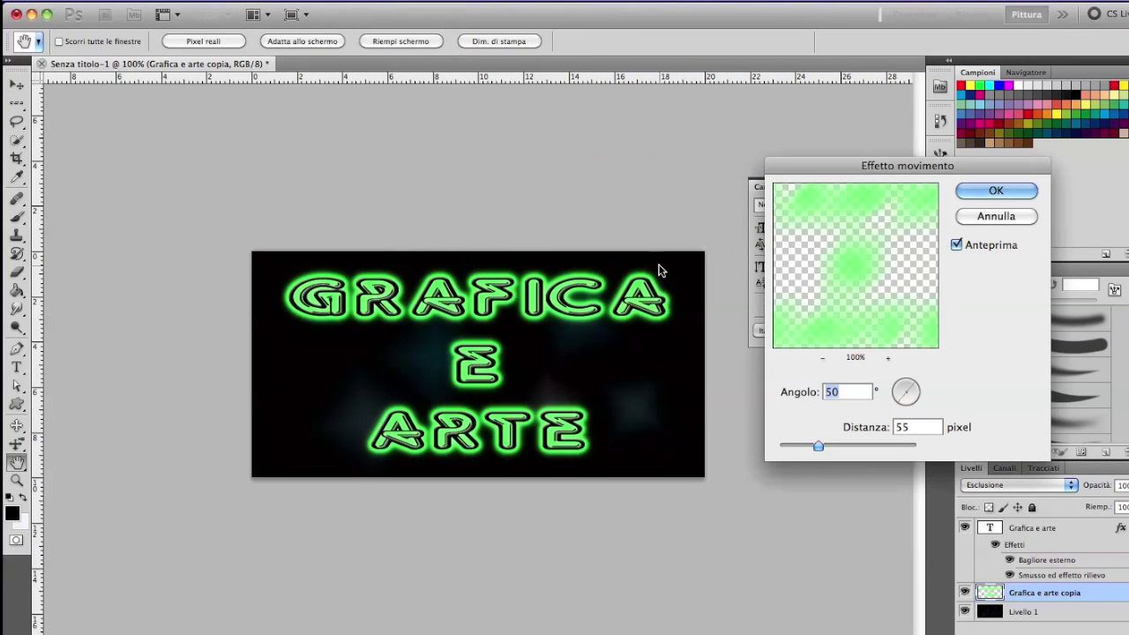
drag(814, 449, 792, 447)
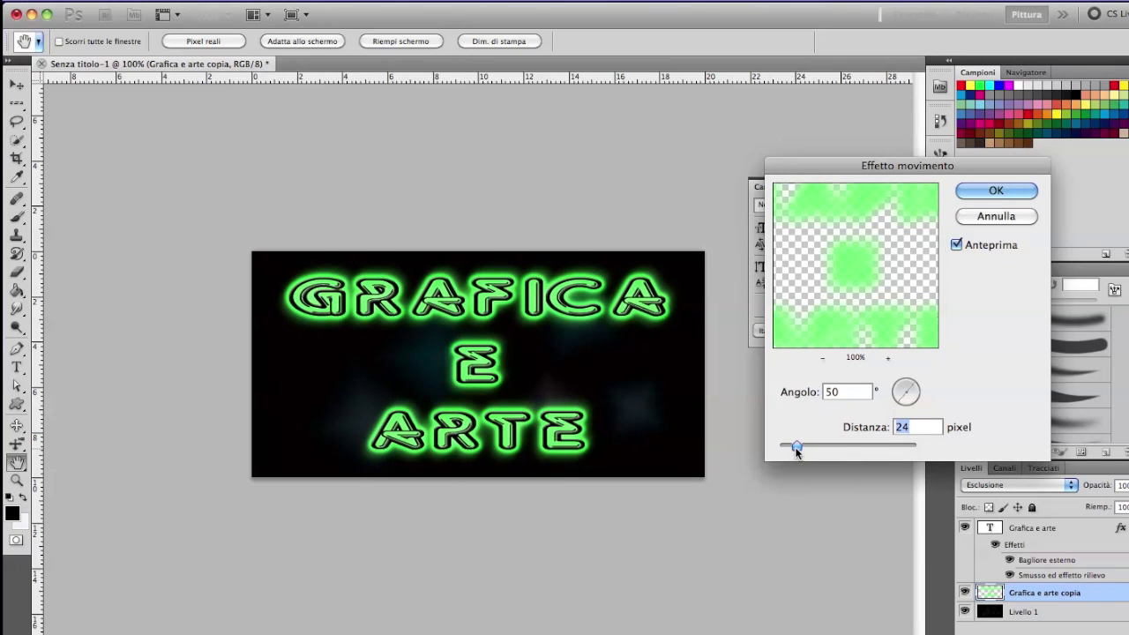
click(983, 192)
click(447, 343)
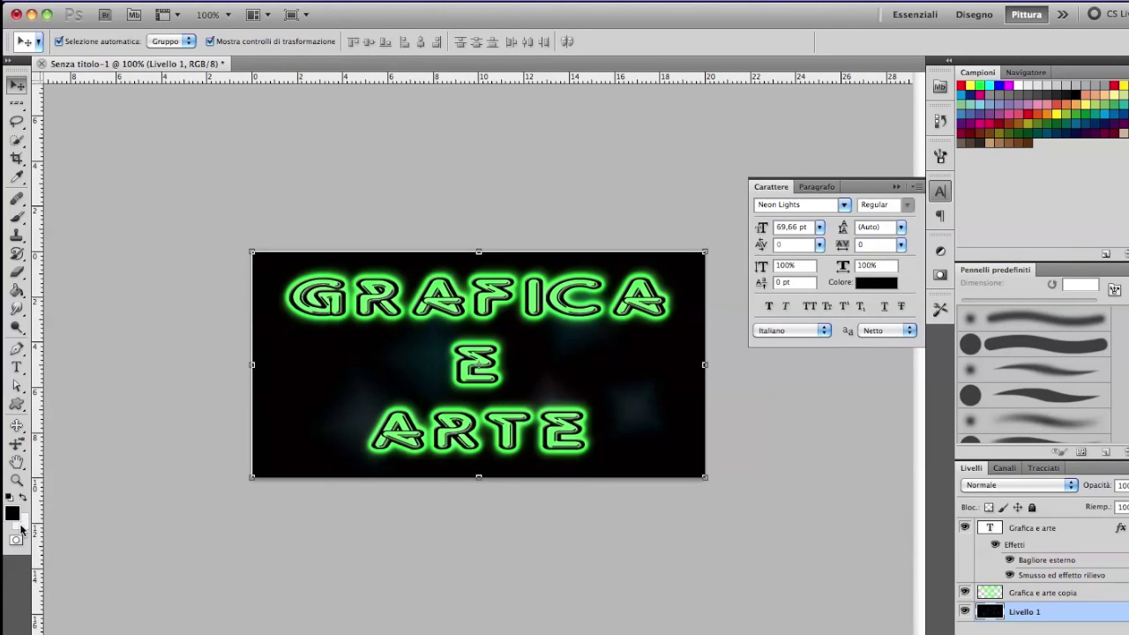
Step: Set the background colour to a dark grey
click(19, 520)
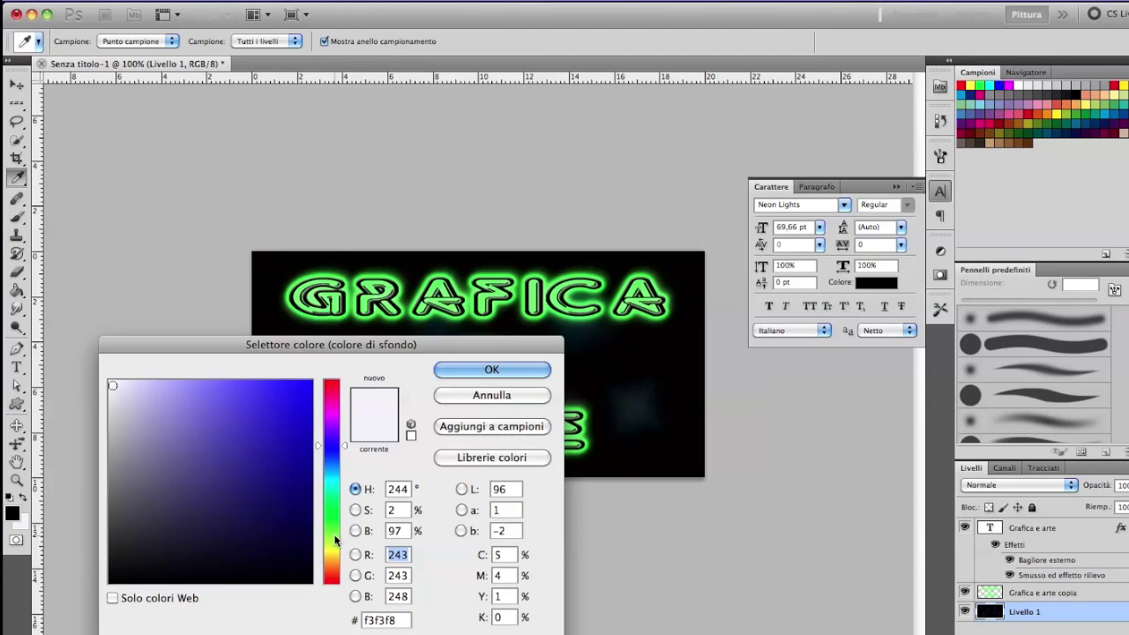
click(112, 482)
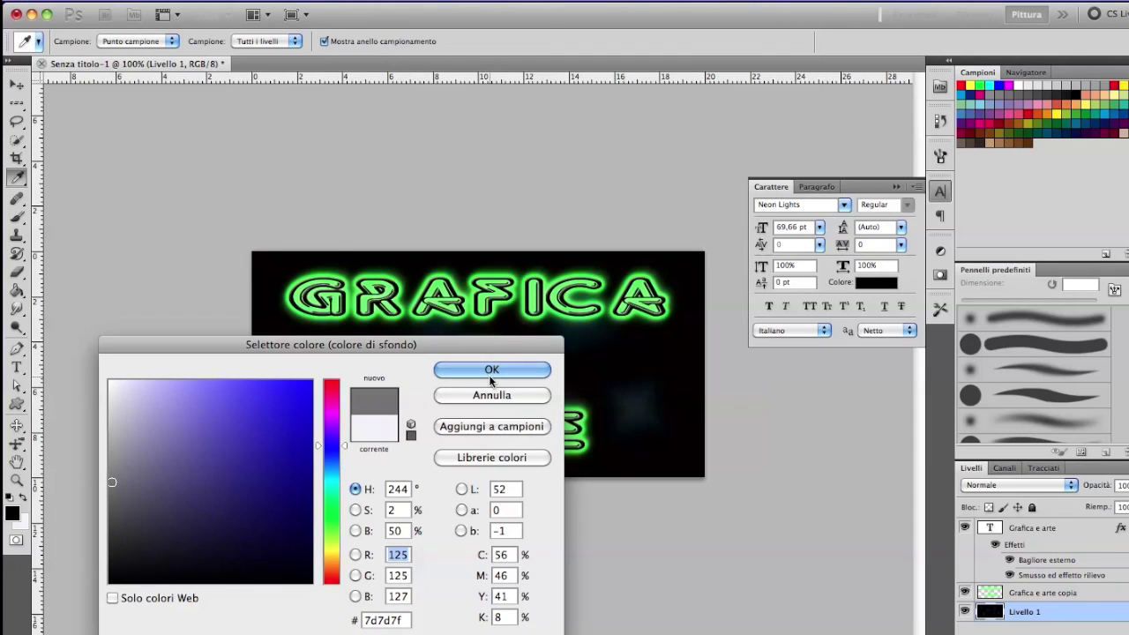
click(116, 517)
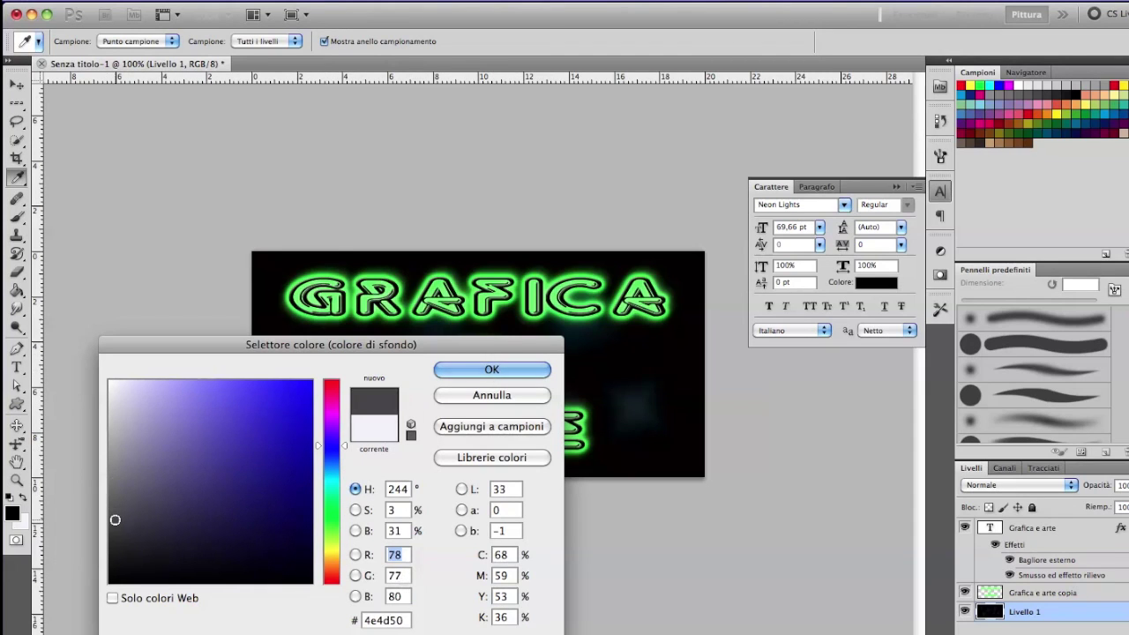
click(487, 370)
Step: Add a new layer of rendered Nuvole clouds blended in Esclusione mode
key(ctrl+shift+alt+n)
key(g)
click(339, 0)
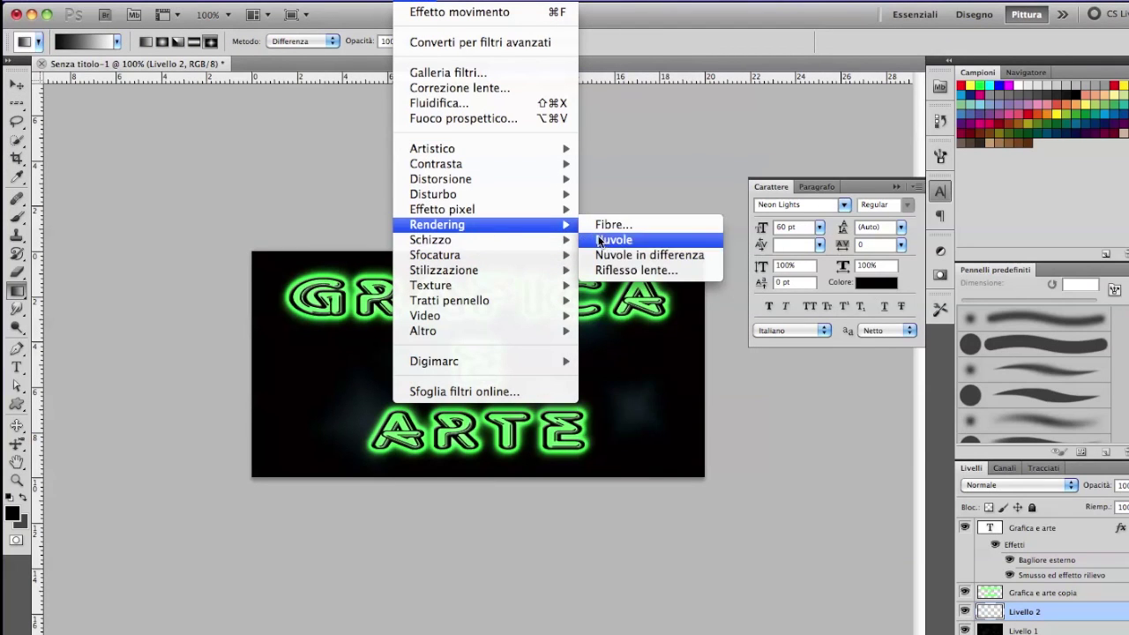
mouse_move(437, 224)
click(600, 240)
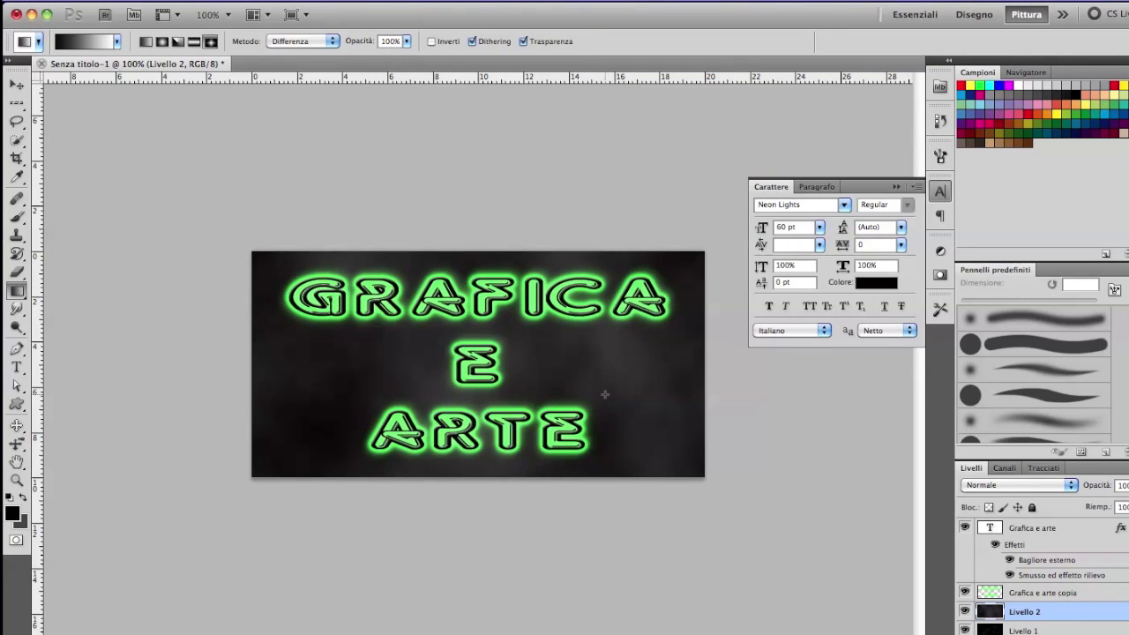
click(1018, 485)
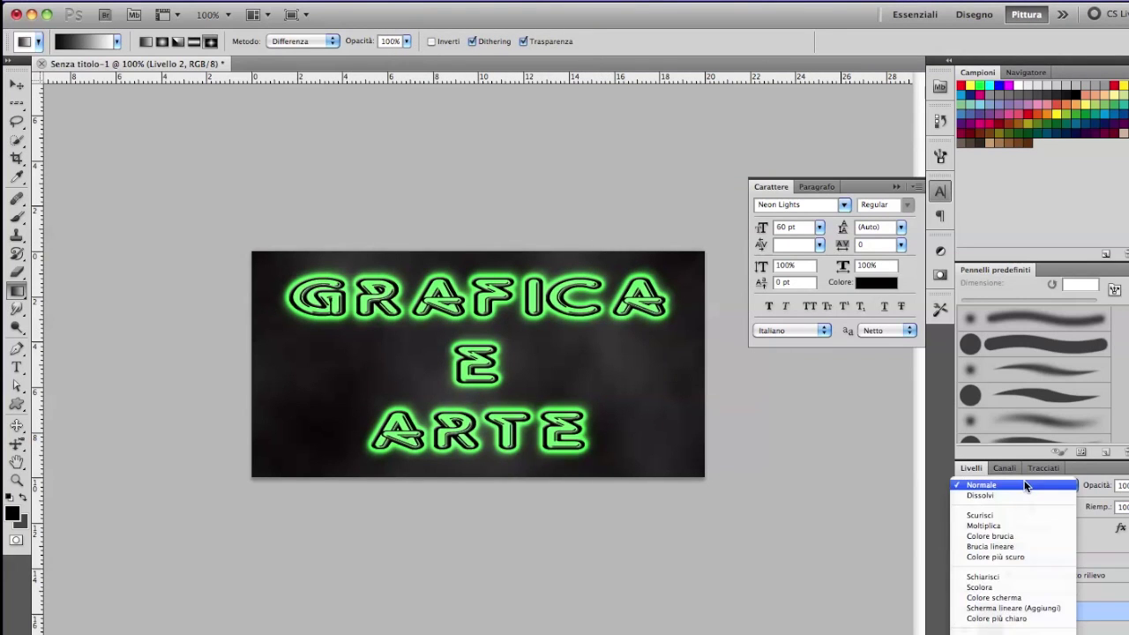
click(988, 573)
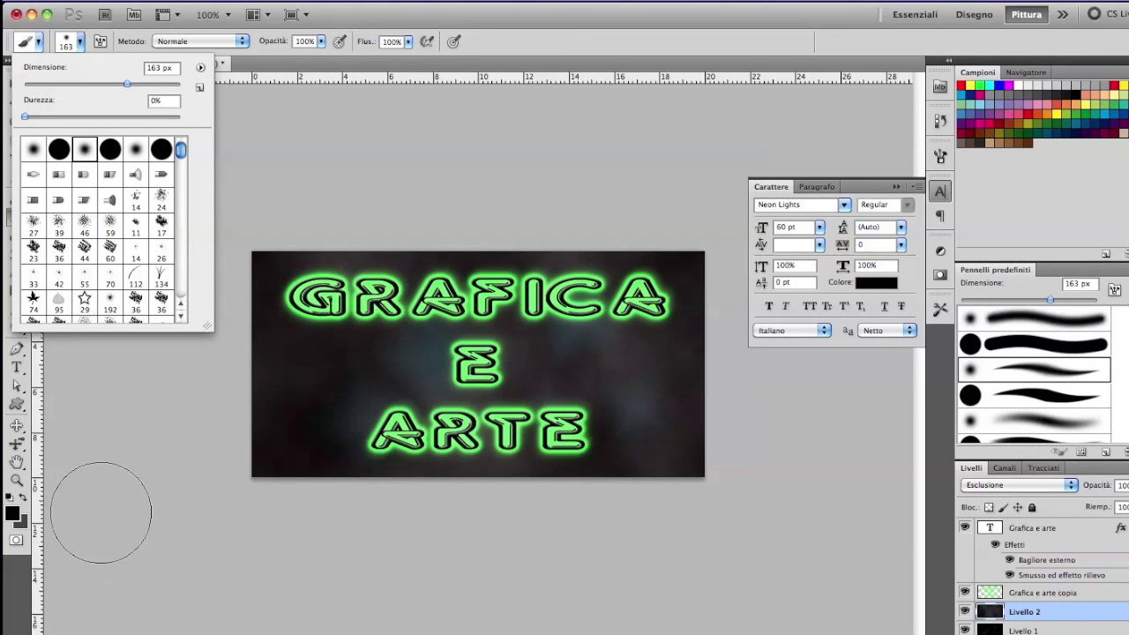
Step: Darken patches of the clouds with a large soft black brush at 54% opacity
click(291, 377)
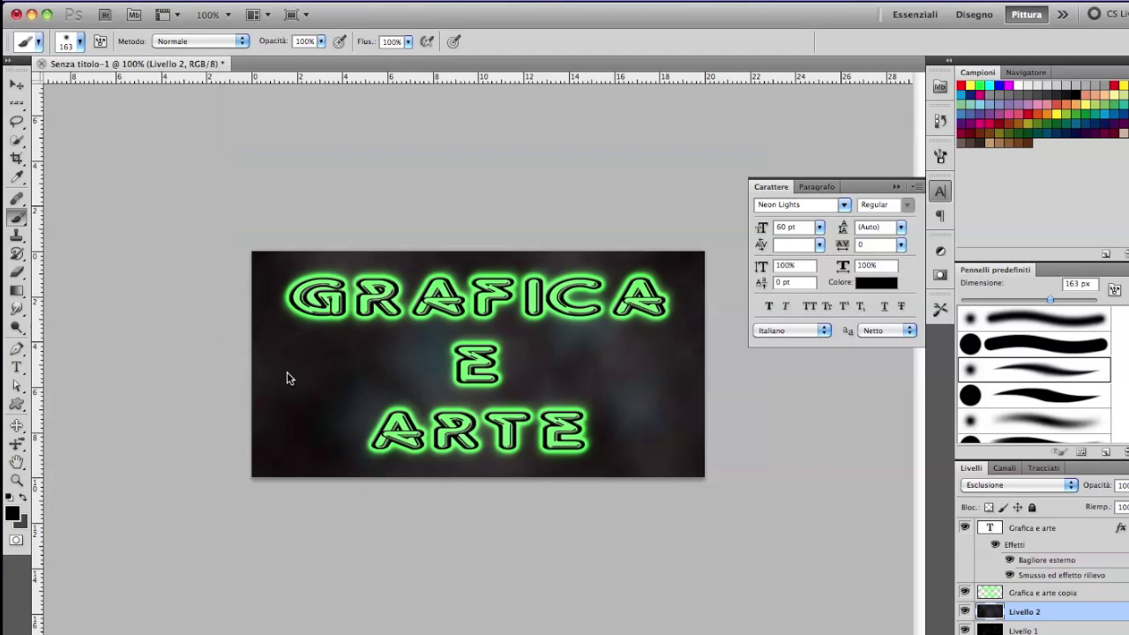
mouse_move(319, 456)
mouse_down()
mouse_move(307, 373)
mouse_move(345, 365)
mouse_move(295, 365)
mouse_move(407, 387)
mouse_move(341, 370)
mouse_move(535, 365)
mouse_up()
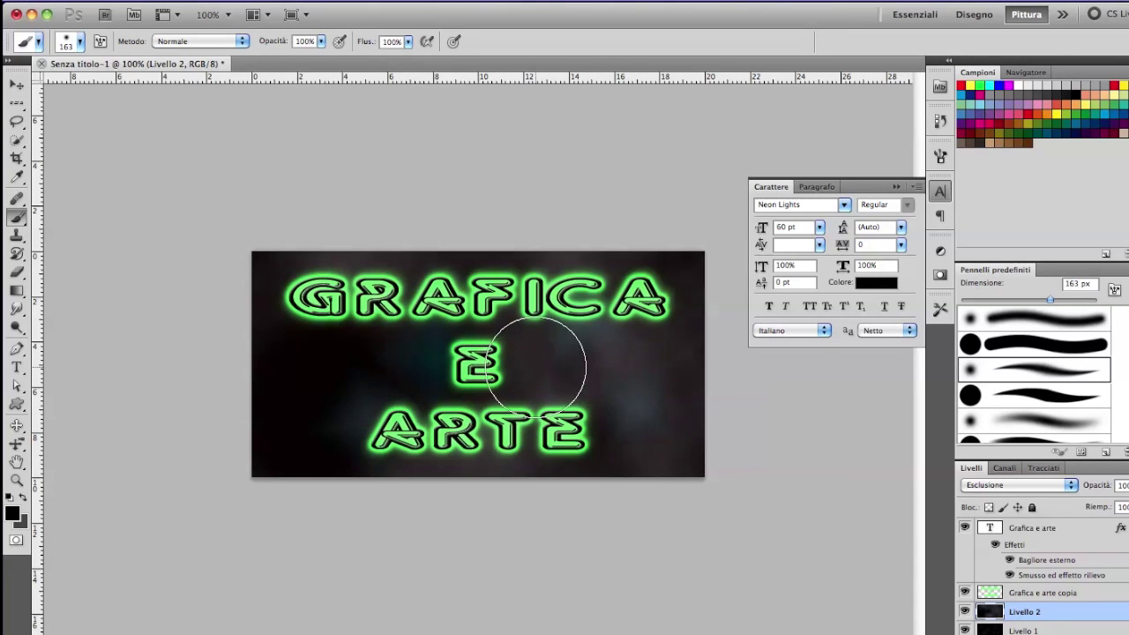
click(321, 41)
mouse_move(541, 340)
mouse_down()
mouse_move(657, 399)
mouse_move(667, 303)
mouse_move(630, 277)
mouse_move(541, 290)
mouse_move(313, 449)
mouse_up()
key(v)
click(589, 191)
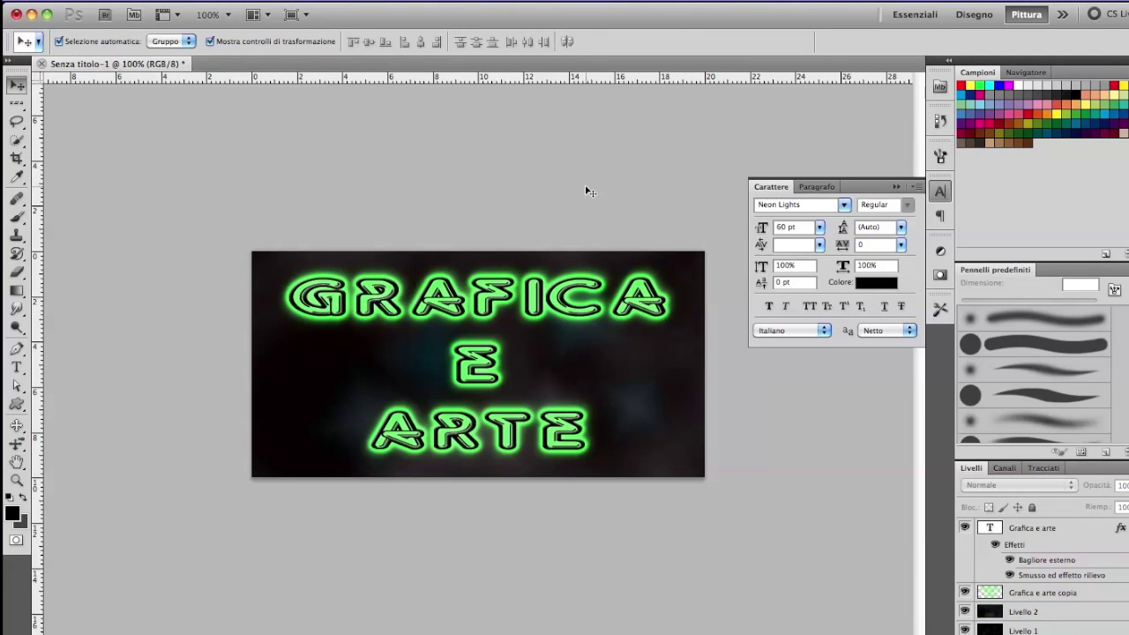